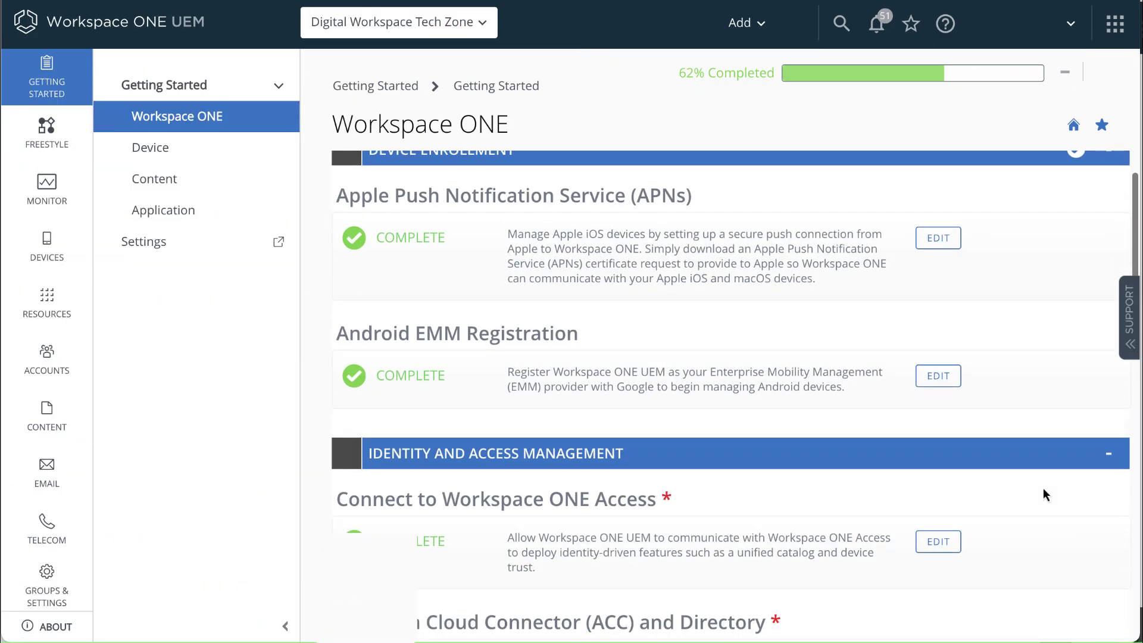
Step: Switch the console's organization group to ACME
{"action": "scroll", "coordinate": [1043, 494], "scroll_direction": "down", "scroll_amount": 5}
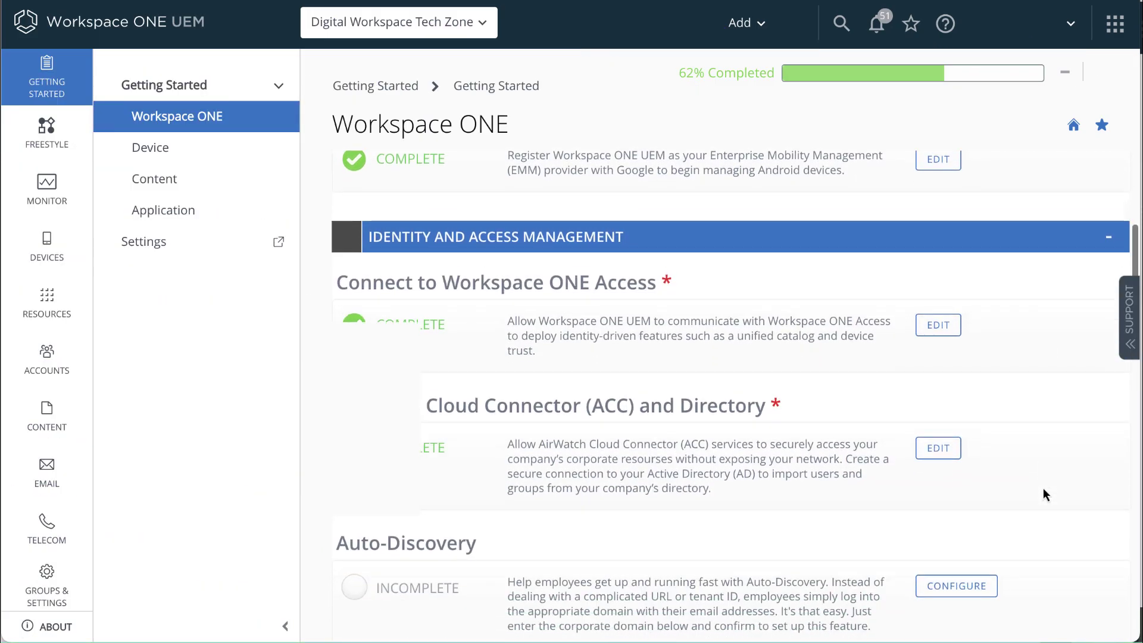
{"action": "scroll", "coordinate": [1012, 493], "scroll_direction": "down", "scroll_amount": 3}
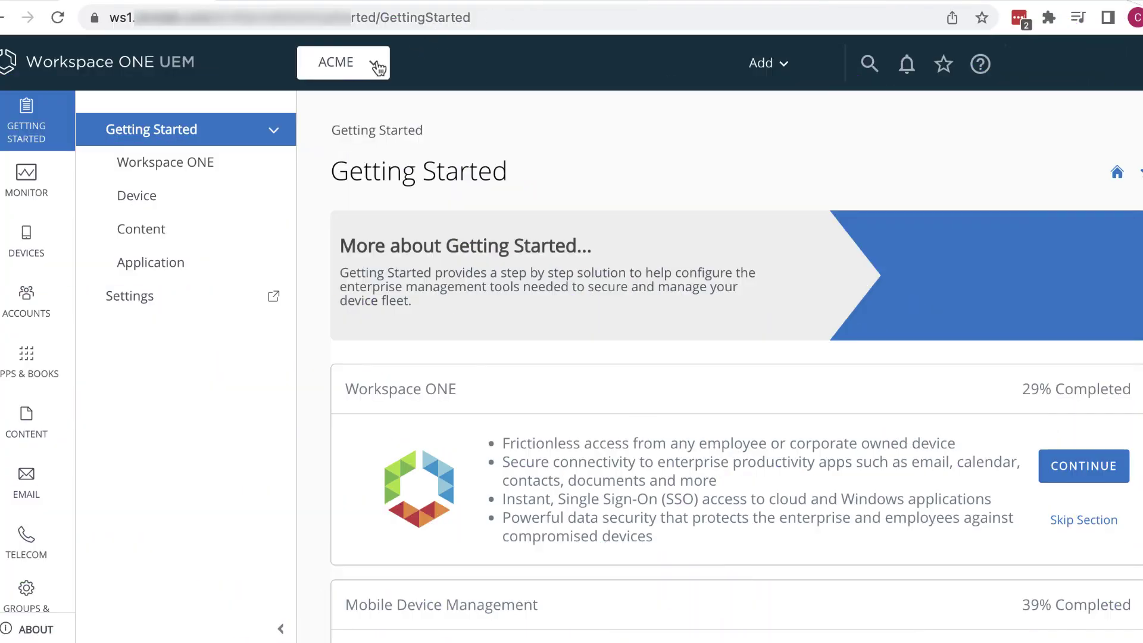
{"action": "left_click", "coordinate": [377, 68]}
{"action": "left_click", "coordinate": [363, 138]}
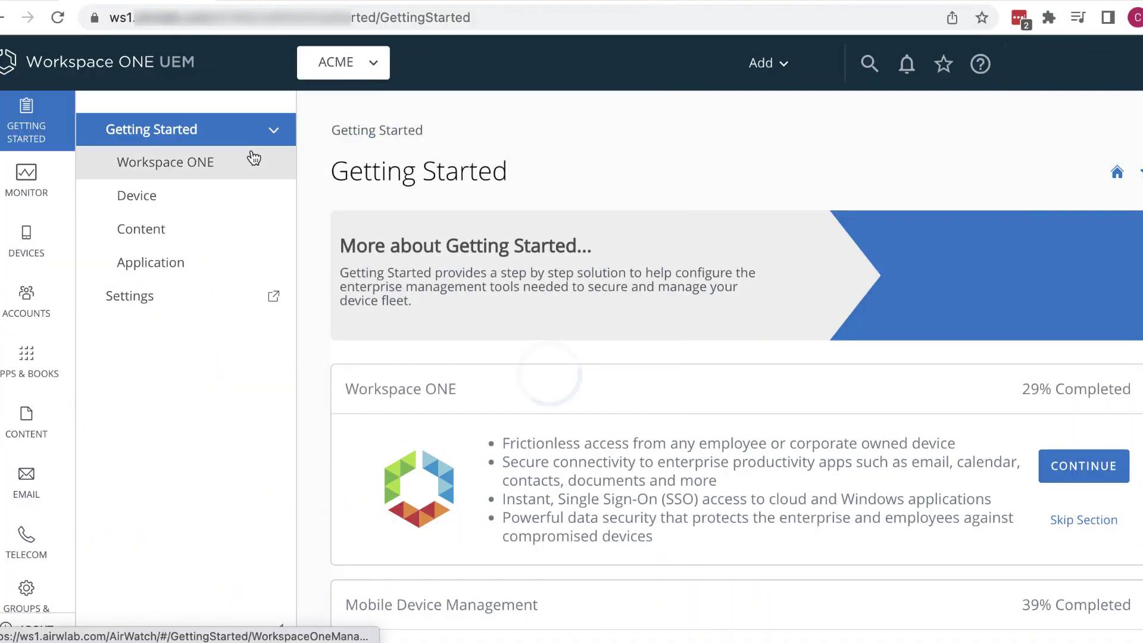
Step: Open the ACME organization group's Details page, showing Group ID ws1qs
{"action": "left_click", "coordinate": [34, 580]}
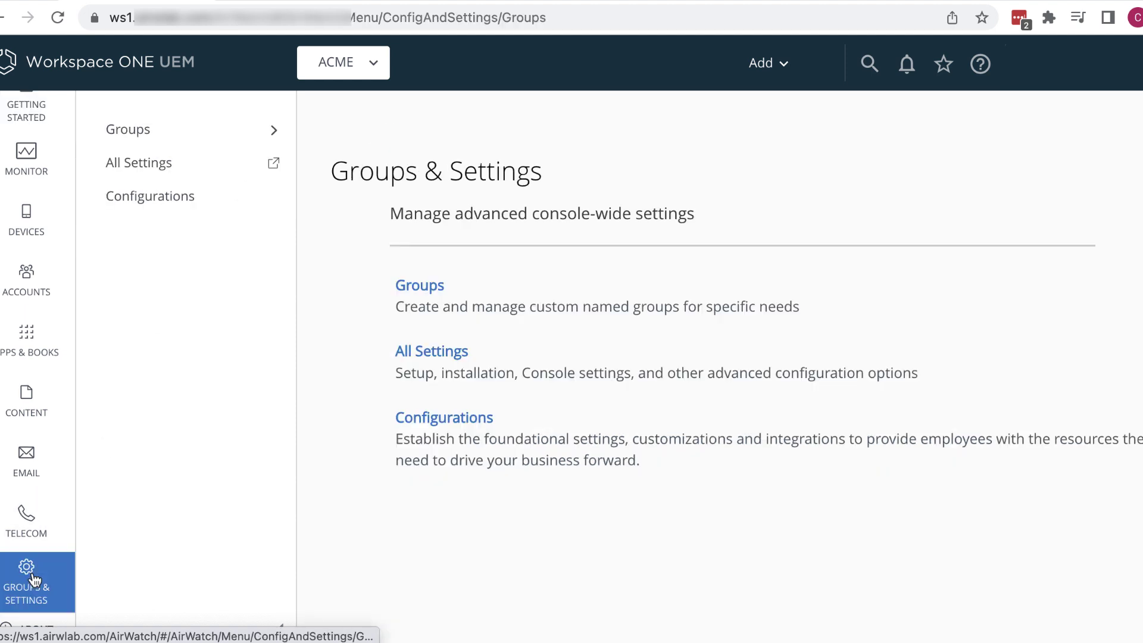
{"action": "left_click", "coordinate": [153, 138]}
{"action": "left_click", "coordinate": [172, 175]}
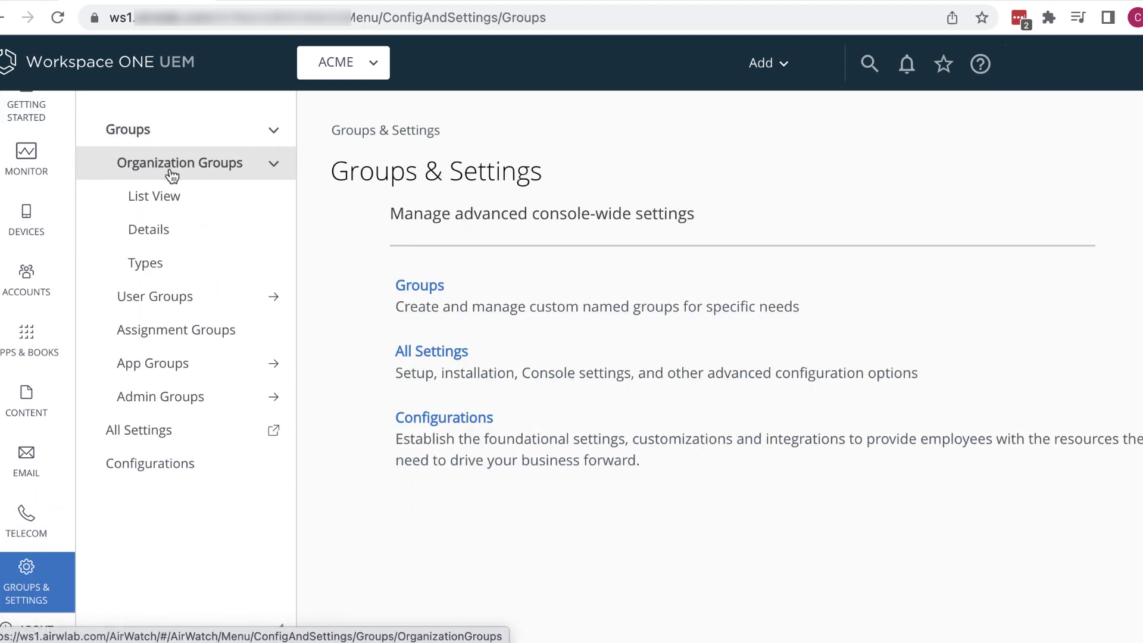
{"action": "left_click", "coordinate": [162, 231]}
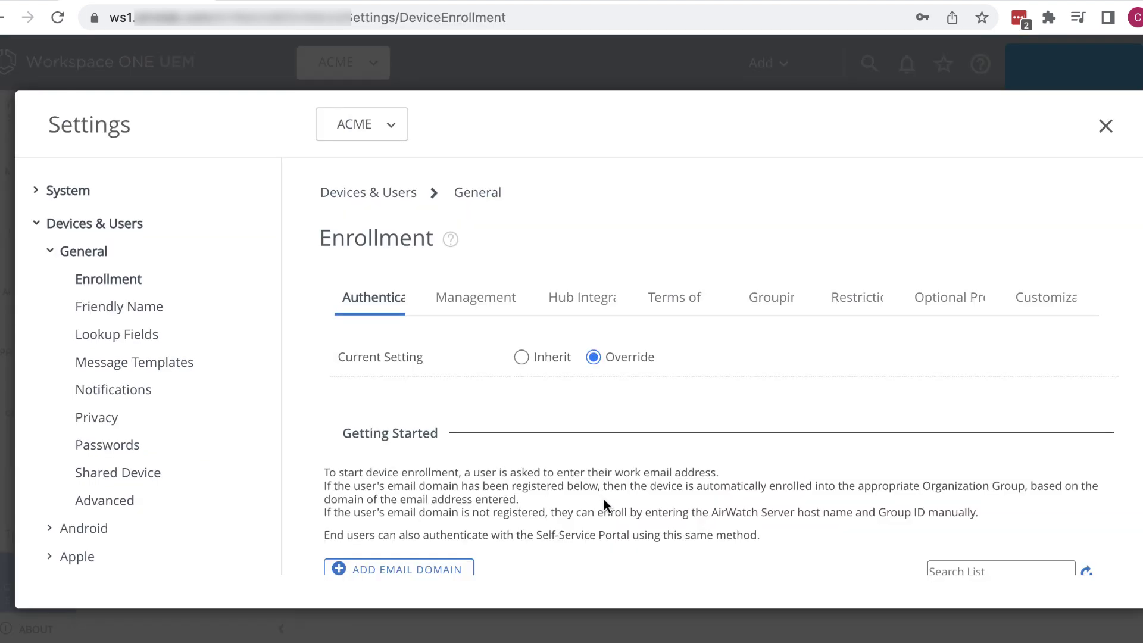
Step: Scroll the enrollment Authentication settings to check for no email domains and Basic plus Directory modes
{"action": "scroll", "coordinate": [604, 505], "scroll_direction": "down", "scroll_amount": 3}
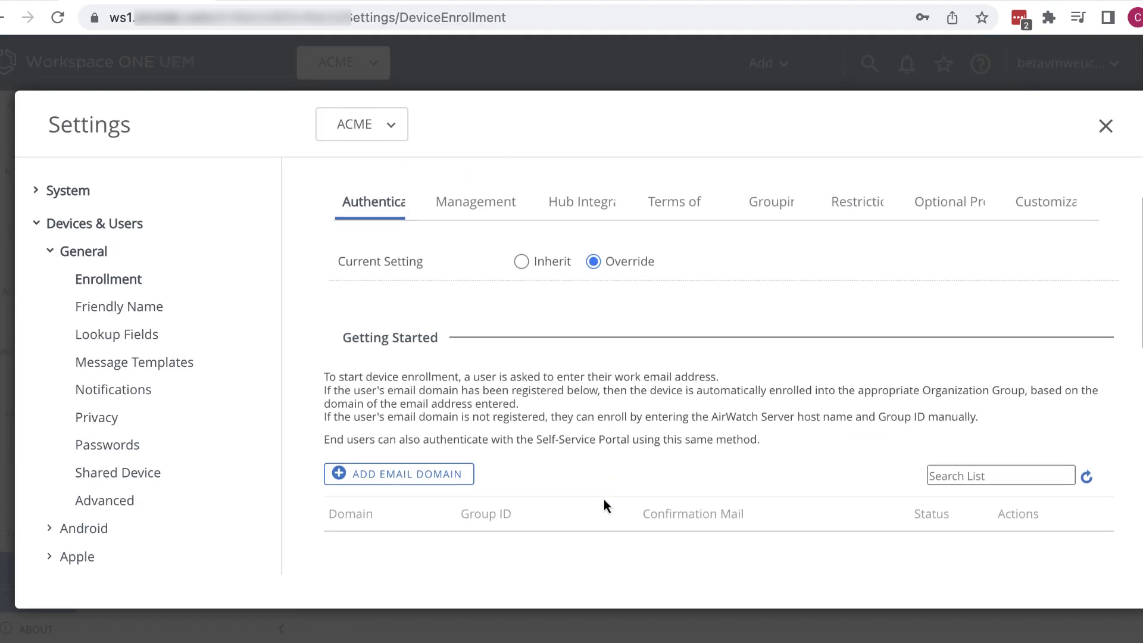
{"action": "scroll", "coordinate": [604, 500], "scroll_direction": "down", "scroll_amount": 4}
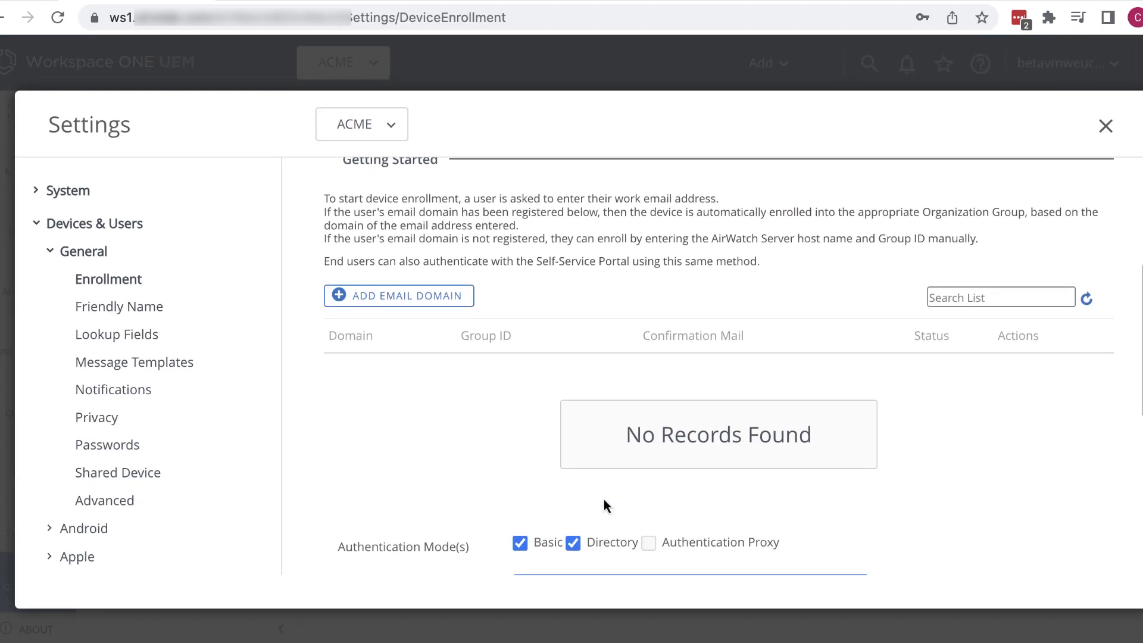
{"action": "scroll", "coordinate": [603, 503], "scroll_direction": "down", "scroll_amount": 2}
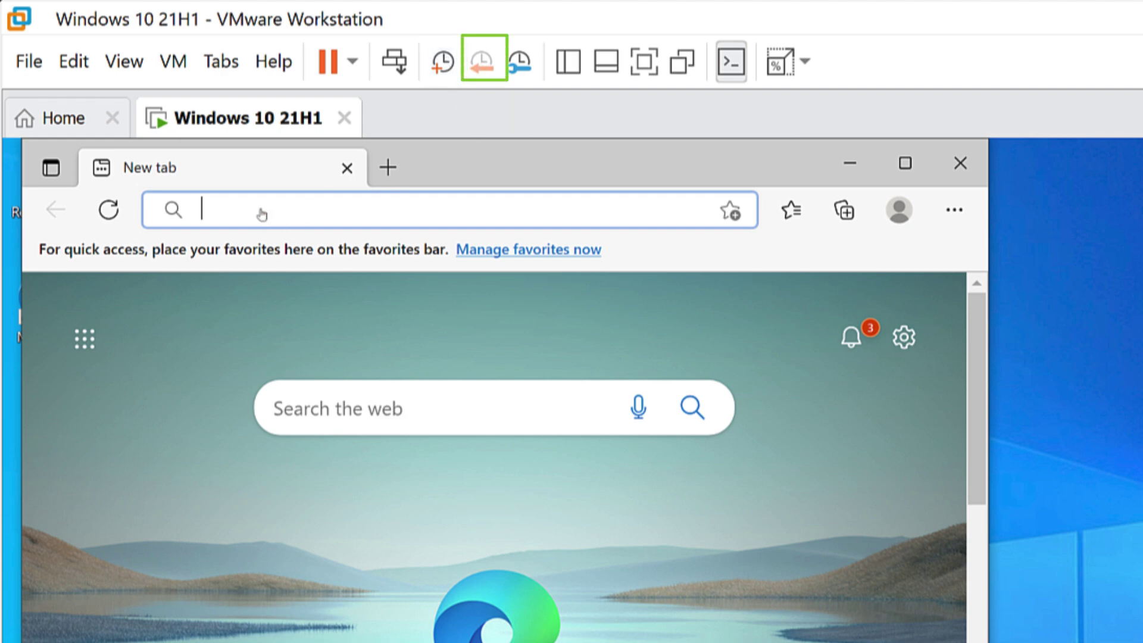
{"action": "type", "text": "https"}
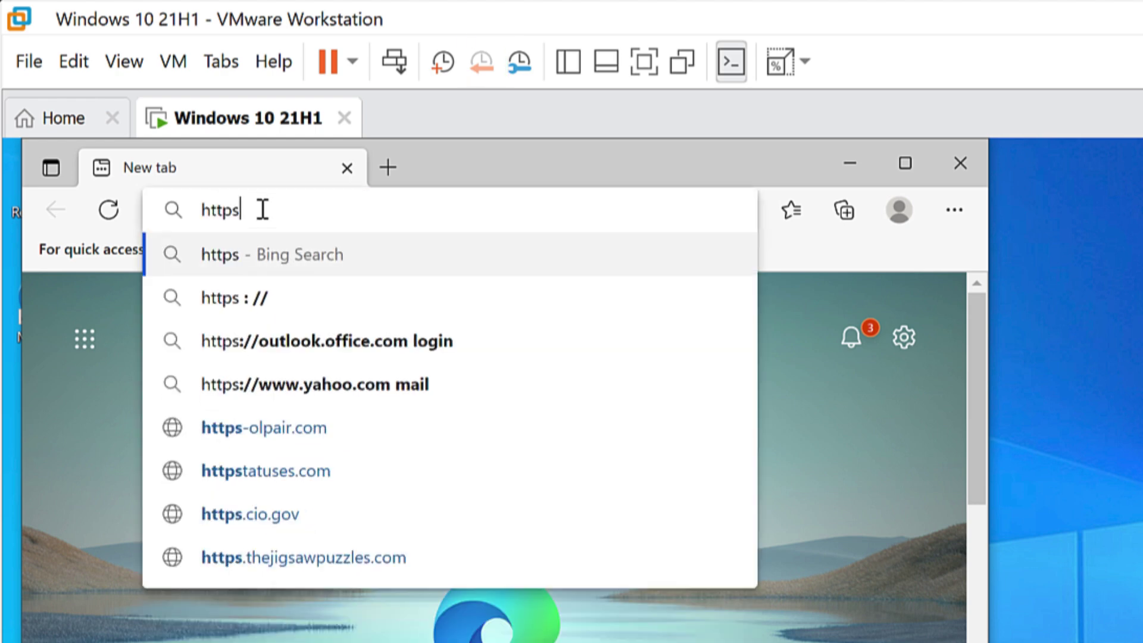
{"action": "type", "text": "://"}
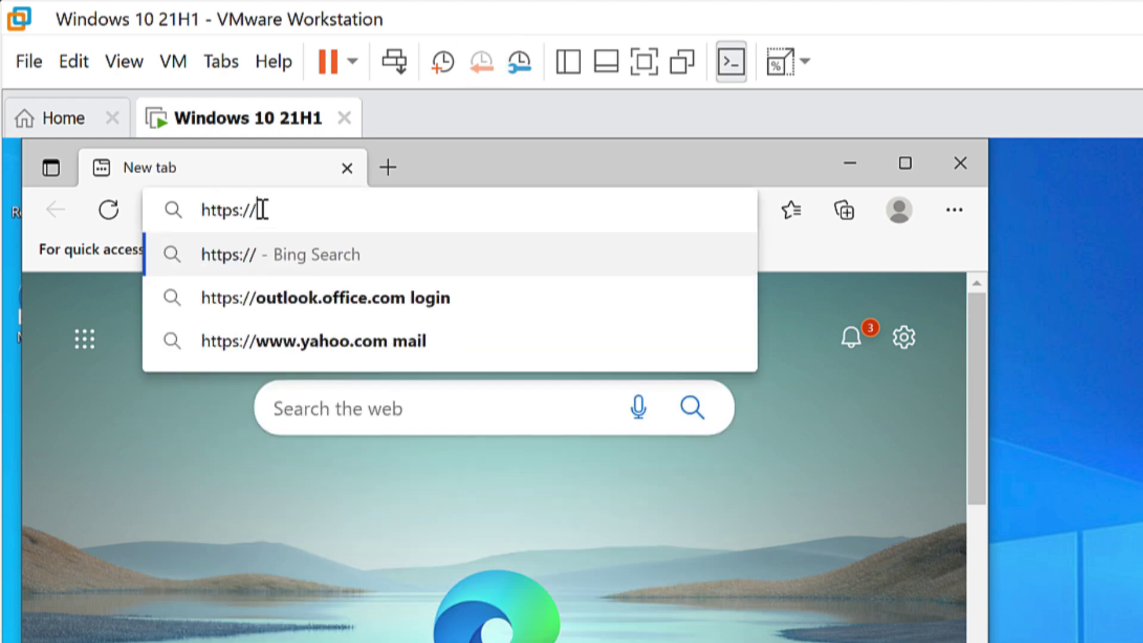
{"action": "type", "text": "getwsone.com"}
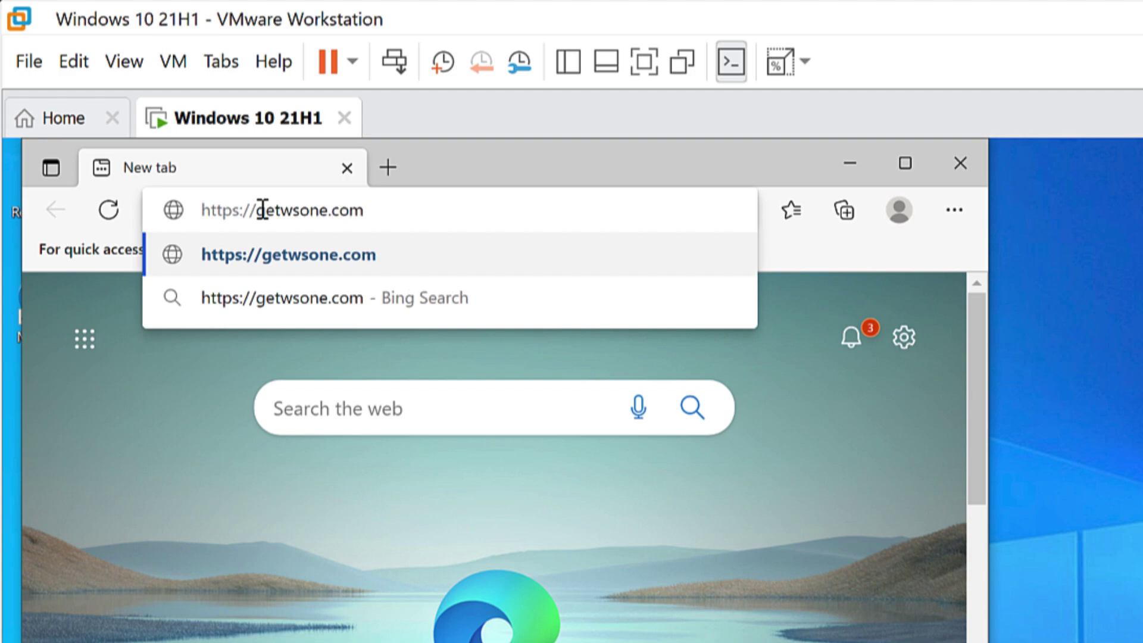
{"action": "key", "text": "Return"}
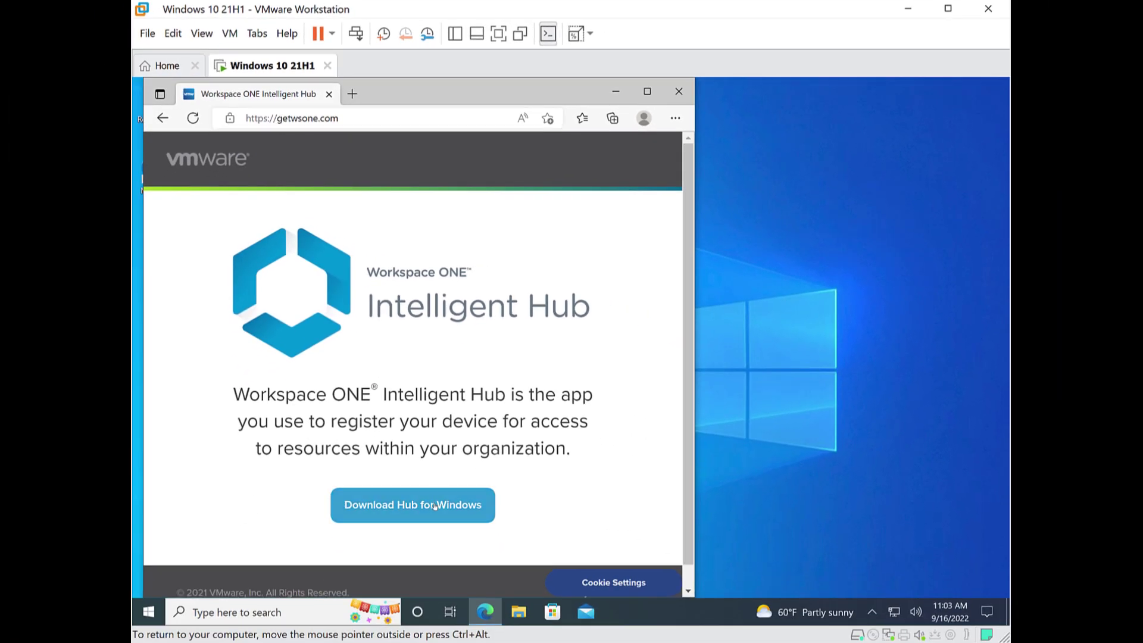
{"action": "left_click", "coordinate": [435, 506]}
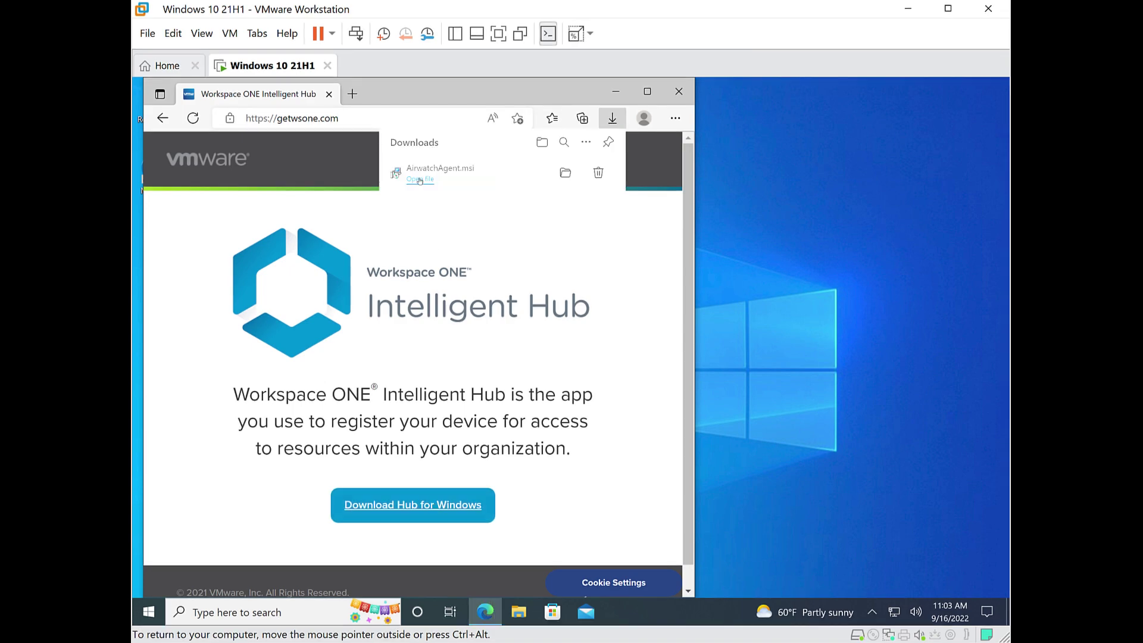
{"action": "left_click", "coordinate": [420, 179]}
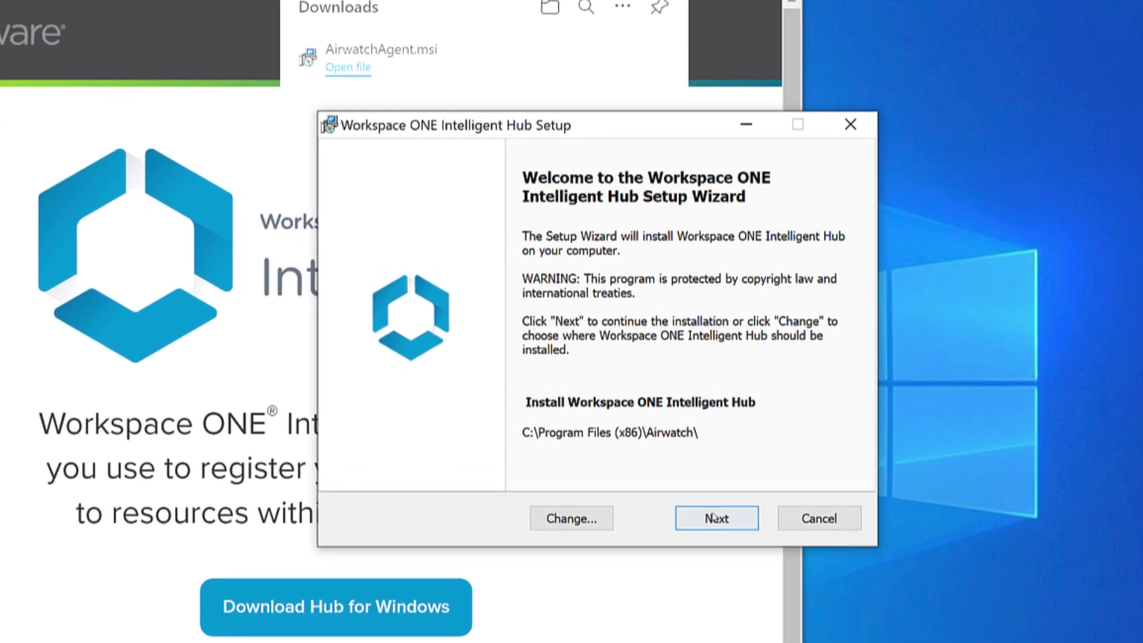
Step: Accept the license terms and install Intelligent Hub, approving the UAC prompt and finishing setup
{"action": "left_click", "coordinate": [715, 516]}
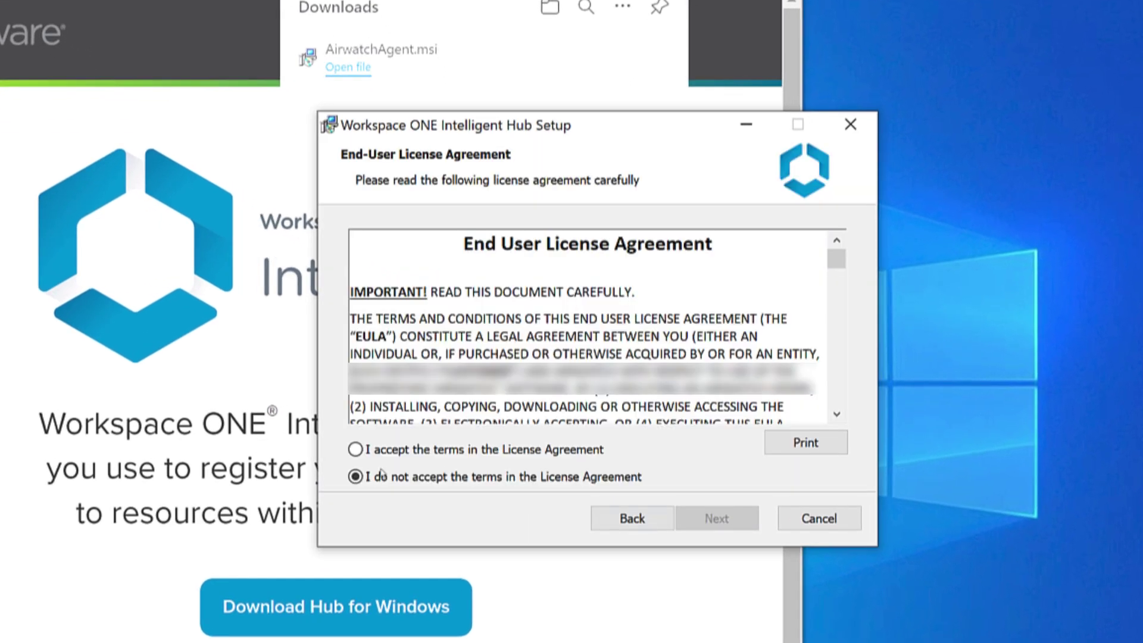
{"action": "left_click", "coordinate": [355, 450]}
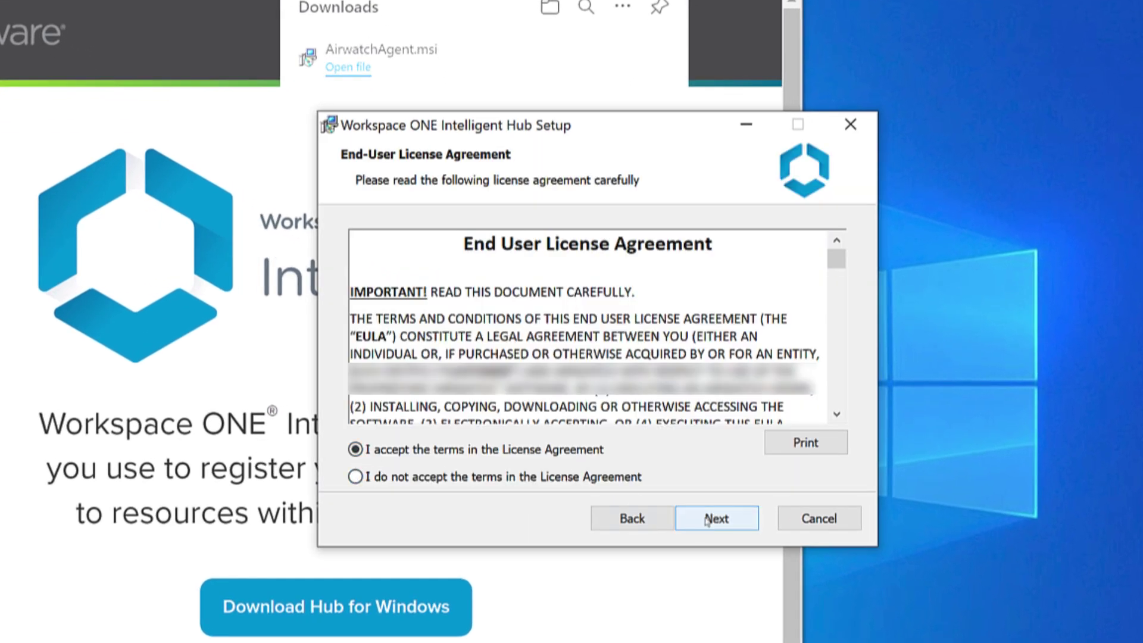
{"action": "left_click", "coordinate": [709, 518]}
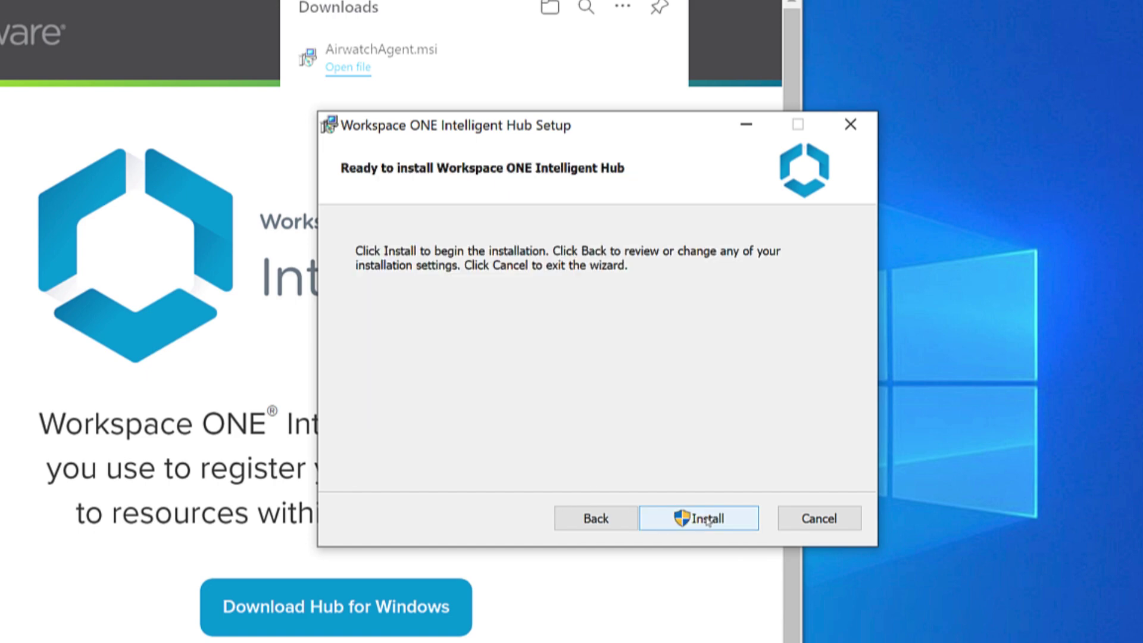
{"action": "left_click", "coordinate": [707, 519]}
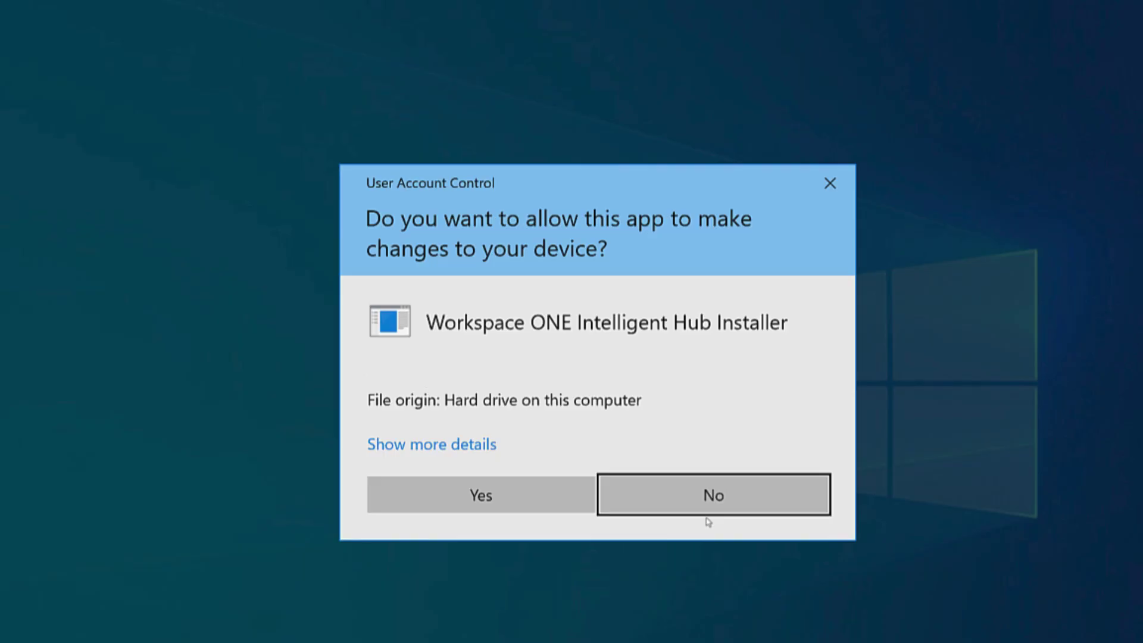
{"action": "left_click", "coordinate": [493, 494]}
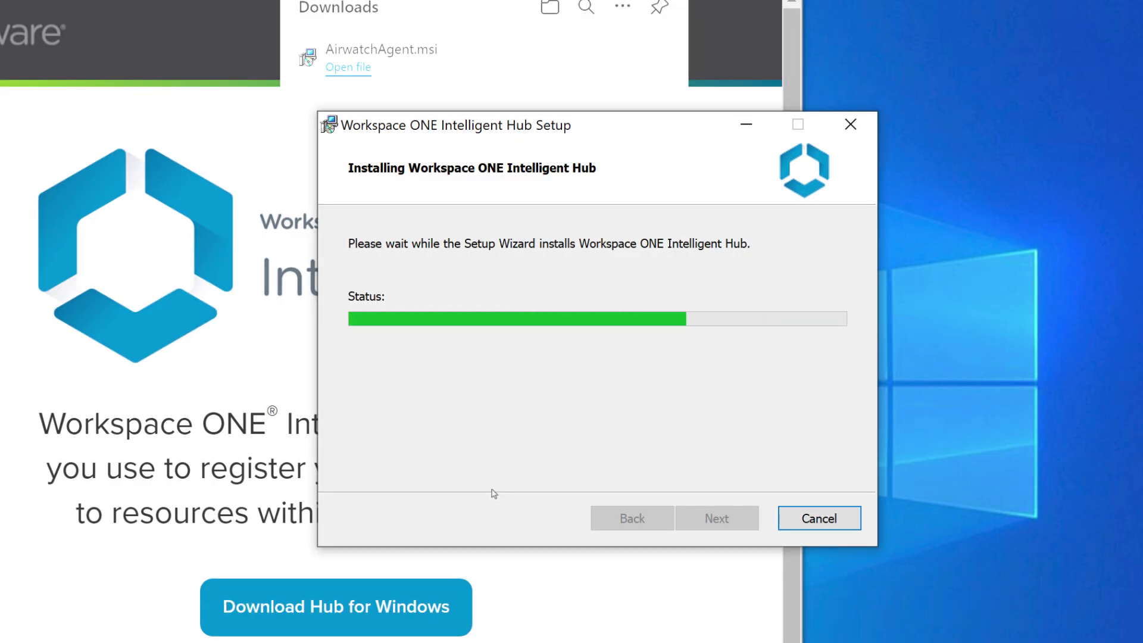
{"action": "left_click", "coordinate": [717, 513]}
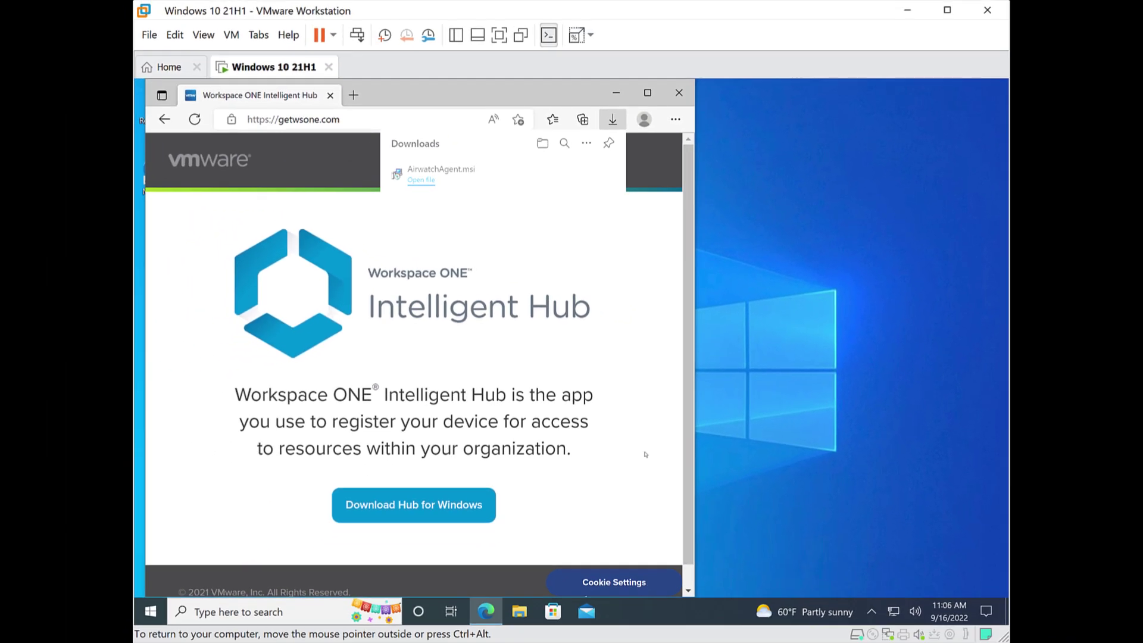
Step: Launch Intelligent Hub from Start and submit the server address and Group ID ws1qs
{"action": "left_click", "coordinate": [619, 94]}
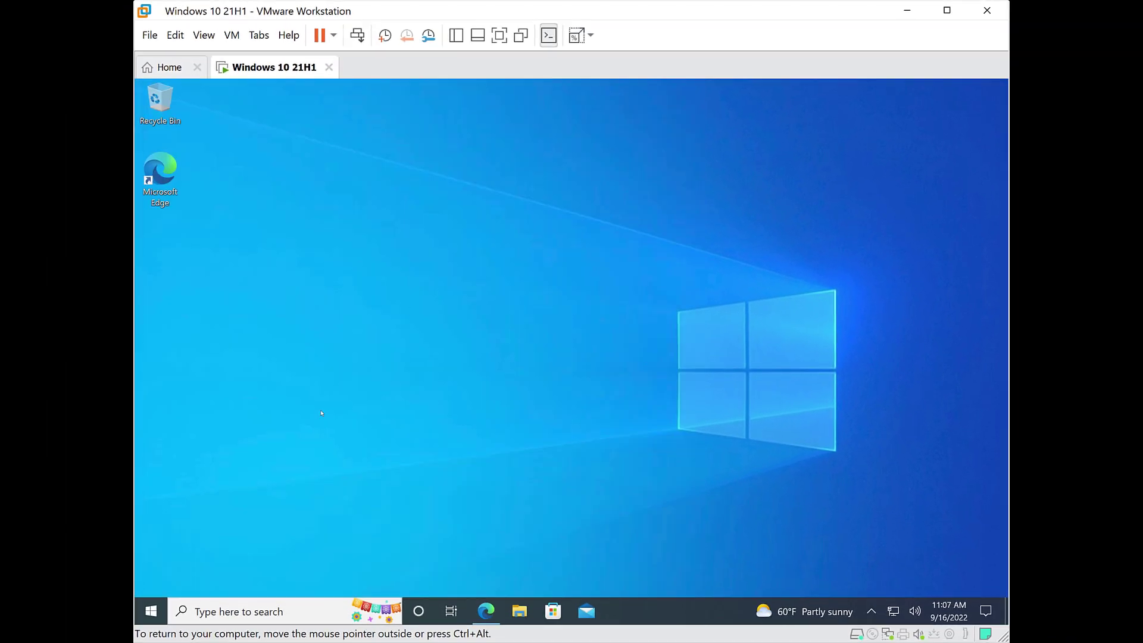
{"action": "left_click", "coordinate": [152, 612]}
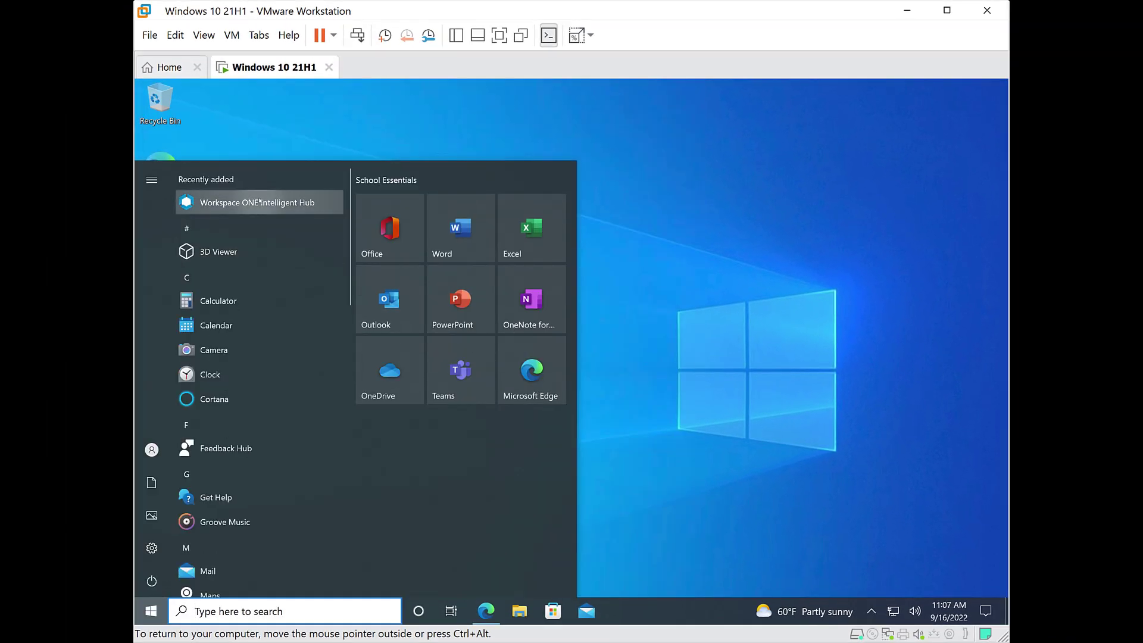
{"action": "left_click", "coordinate": [260, 201]}
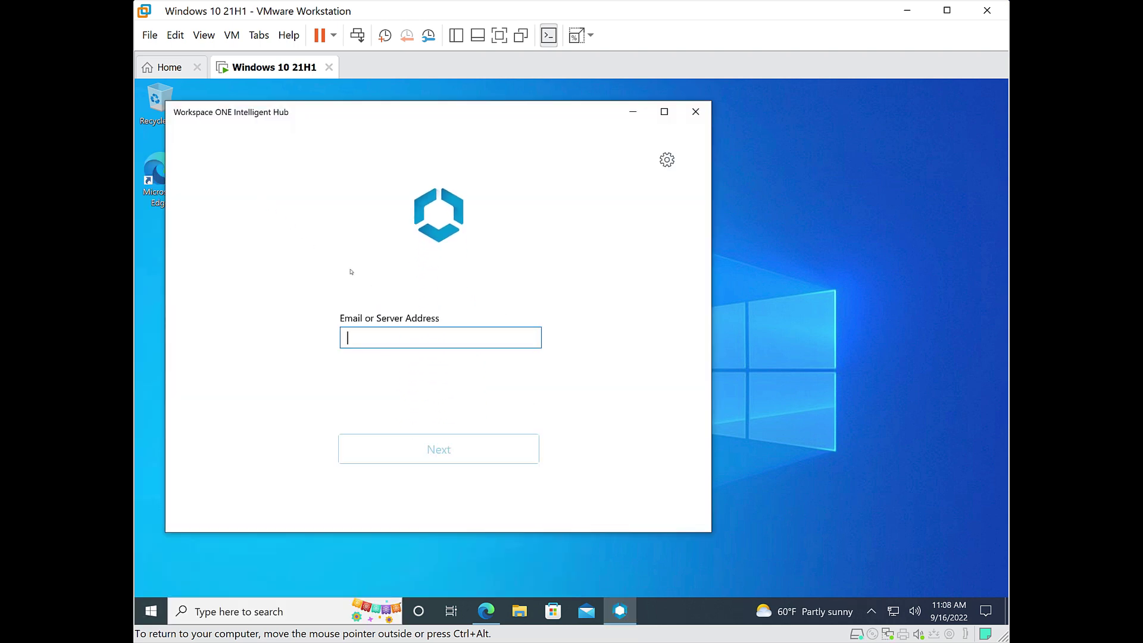
{"action": "type", "text": "ws m"}
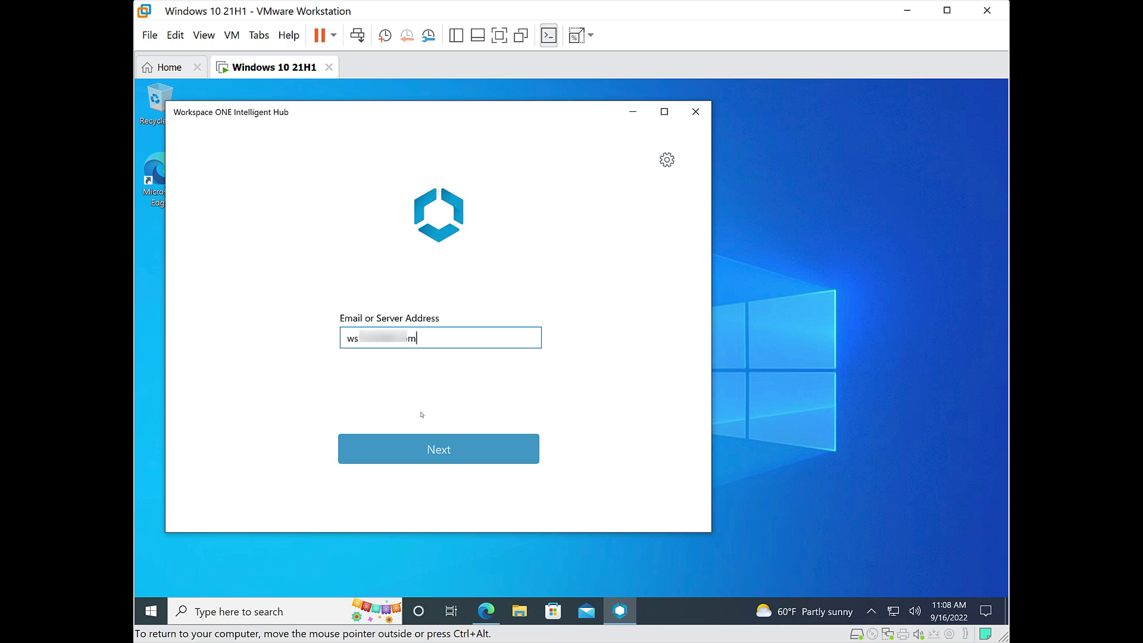
{"action": "left_click", "coordinate": [447, 456]}
{"action": "type", "text": "ws1qs"}
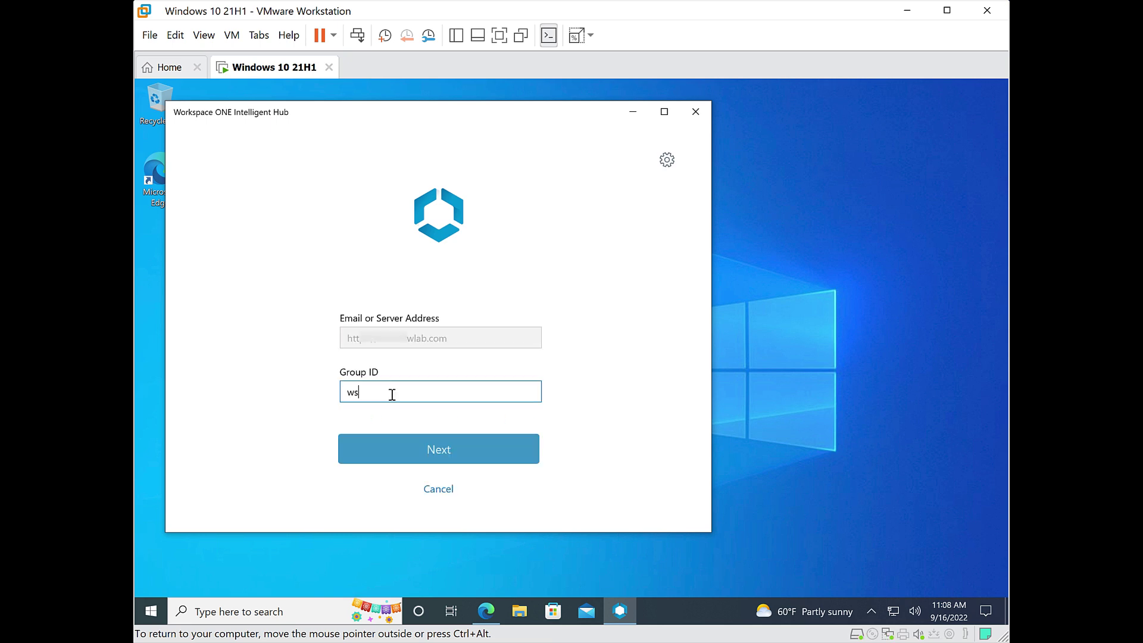
{"action": "left_click", "coordinate": [458, 454]}
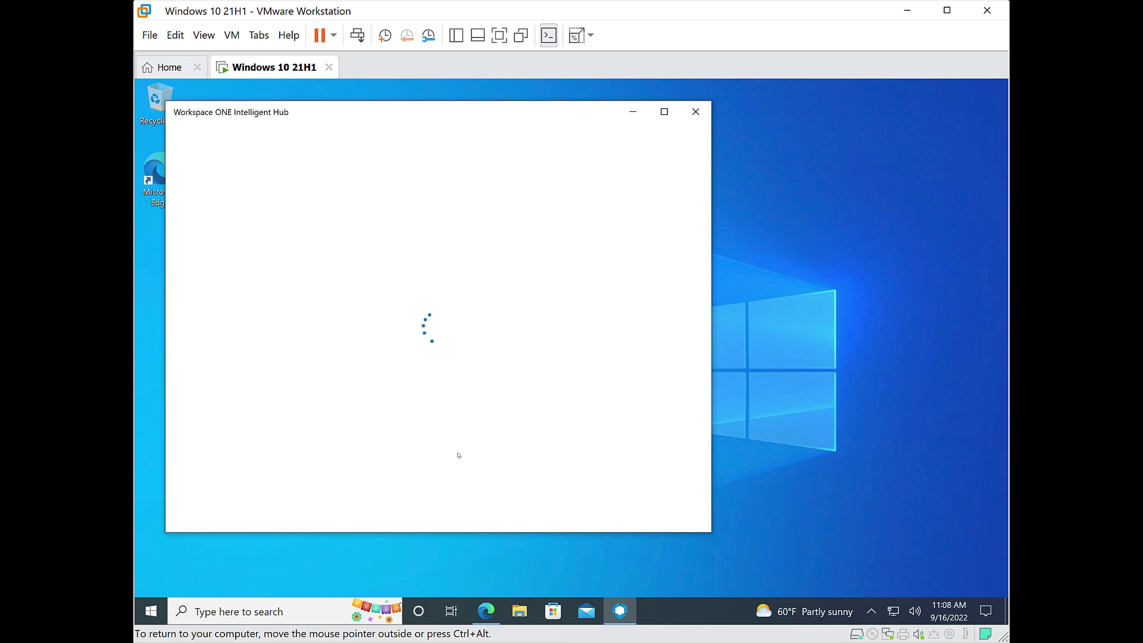
Step: Choose the company .com domain and enter the user's username and password
{"action": "left_click", "coordinate": [526, 304]}
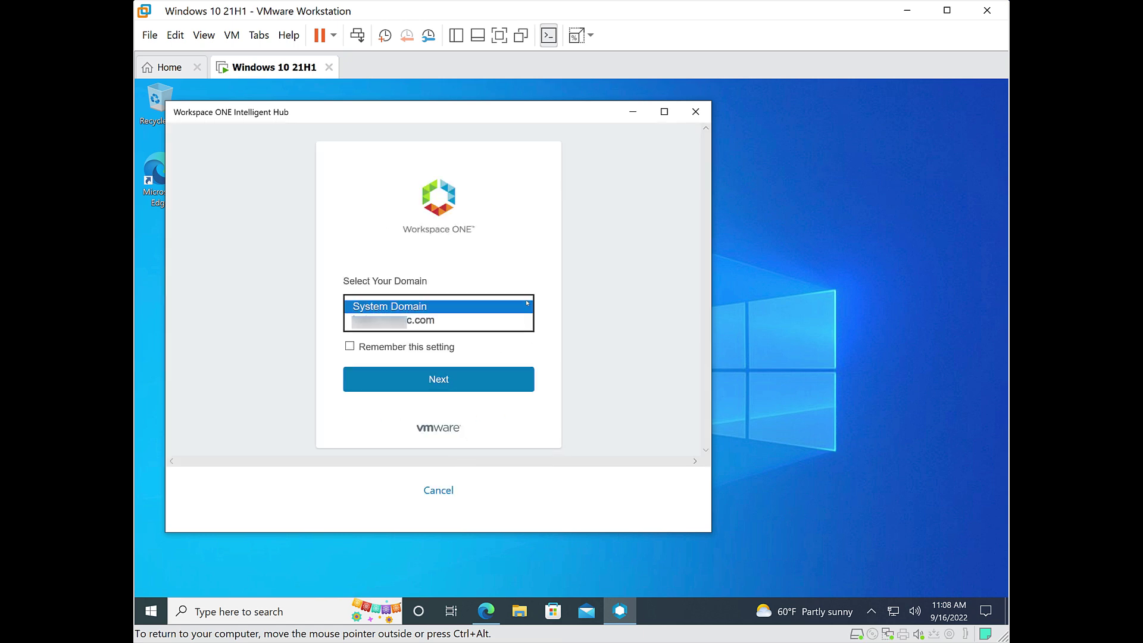
{"action": "left_click", "coordinate": [455, 323]}
{"action": "left_click", "coordinate": [459, 381]}
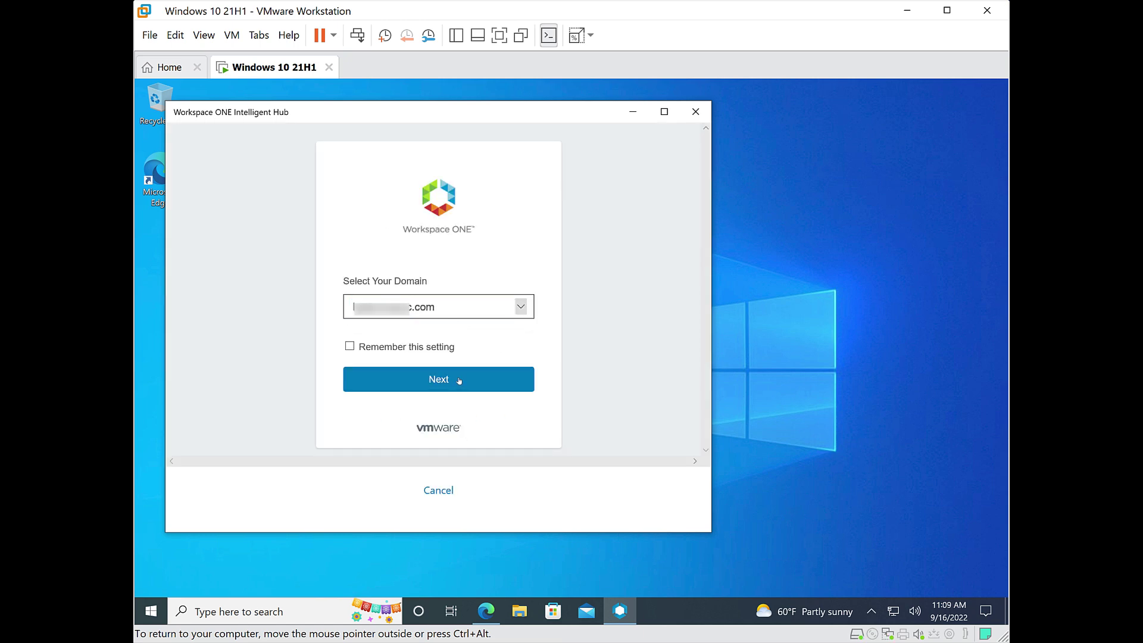
{"action": "type", "text": "aamber"}
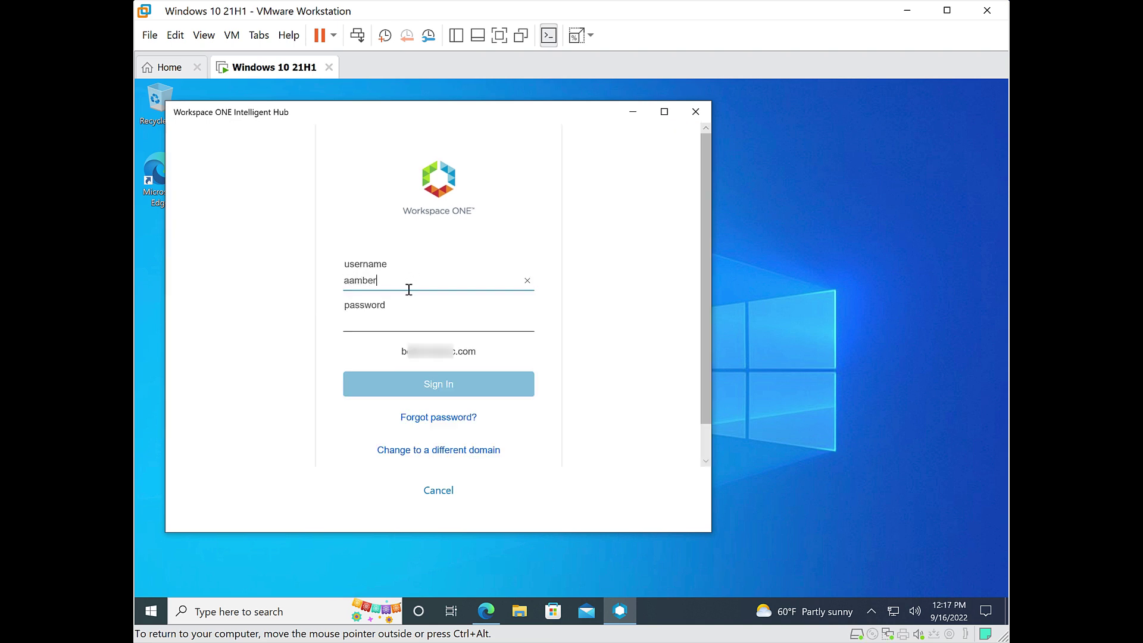
{"action": "left_click", "coordinate": [389, 324]}
{"action": "type", "text": "********************"}
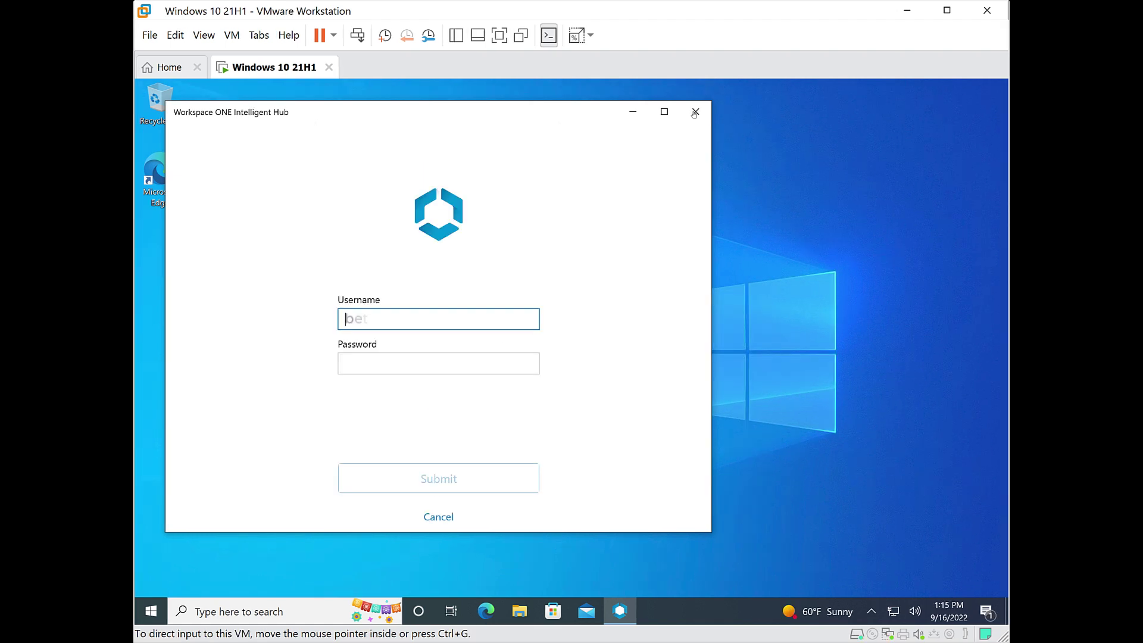
Step: Complete sign-in with the domain username, decline usage-data sharing, and finish on the Congratulations screen
{"action": "type", "text": "ic\\aambe"}
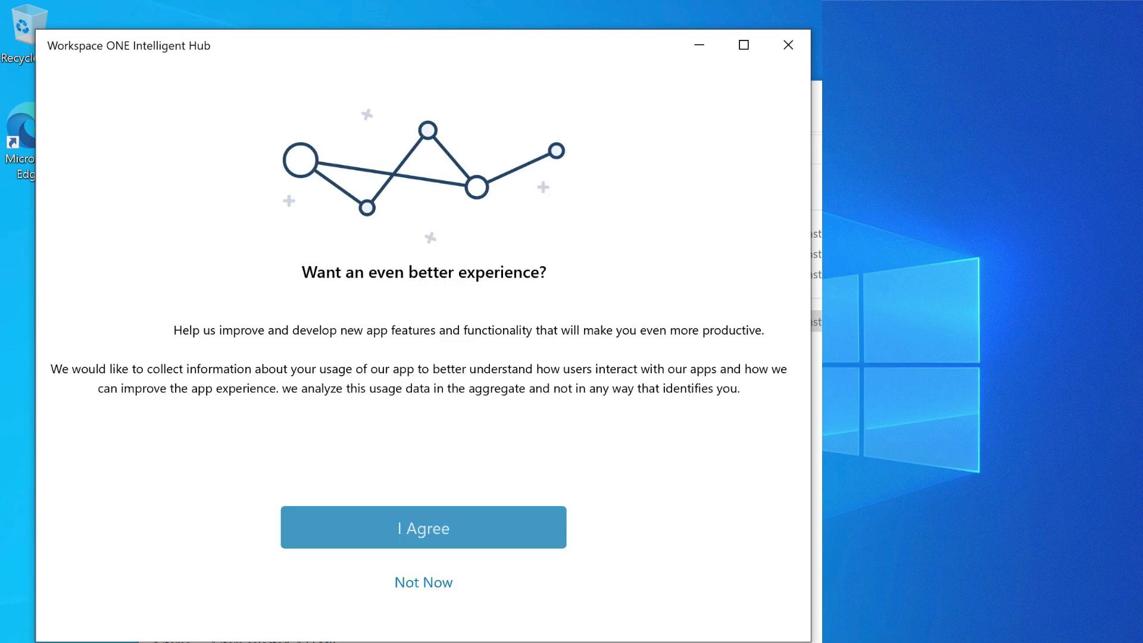
{"action": "left_click", "coordinate": [416, 582]}
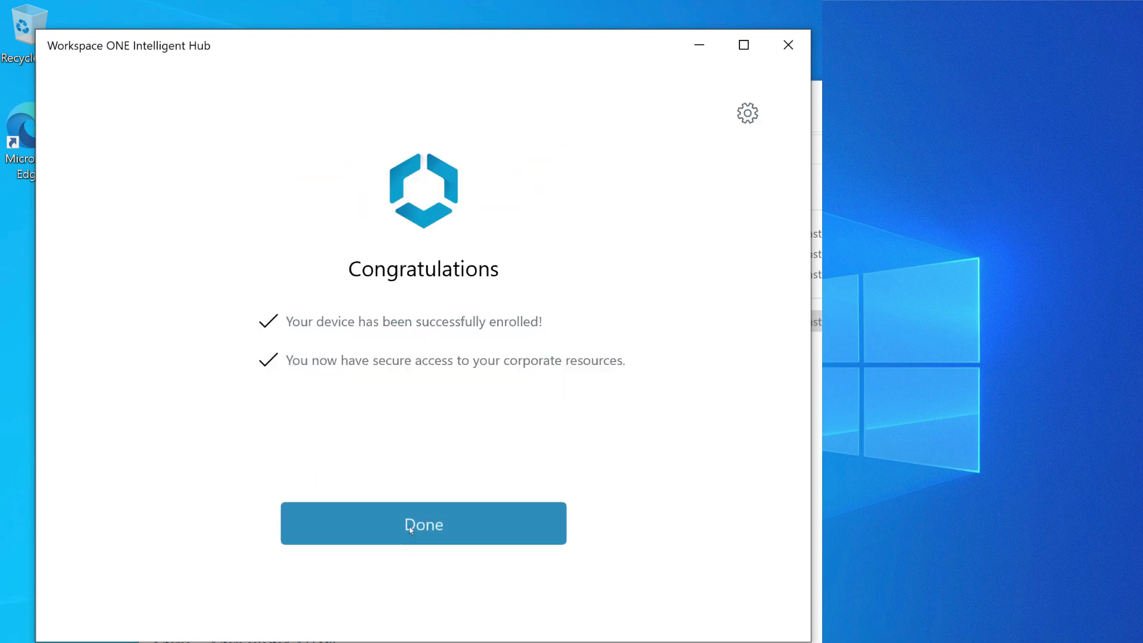
{"action": "left_click", "coordinate": [410, 526]}
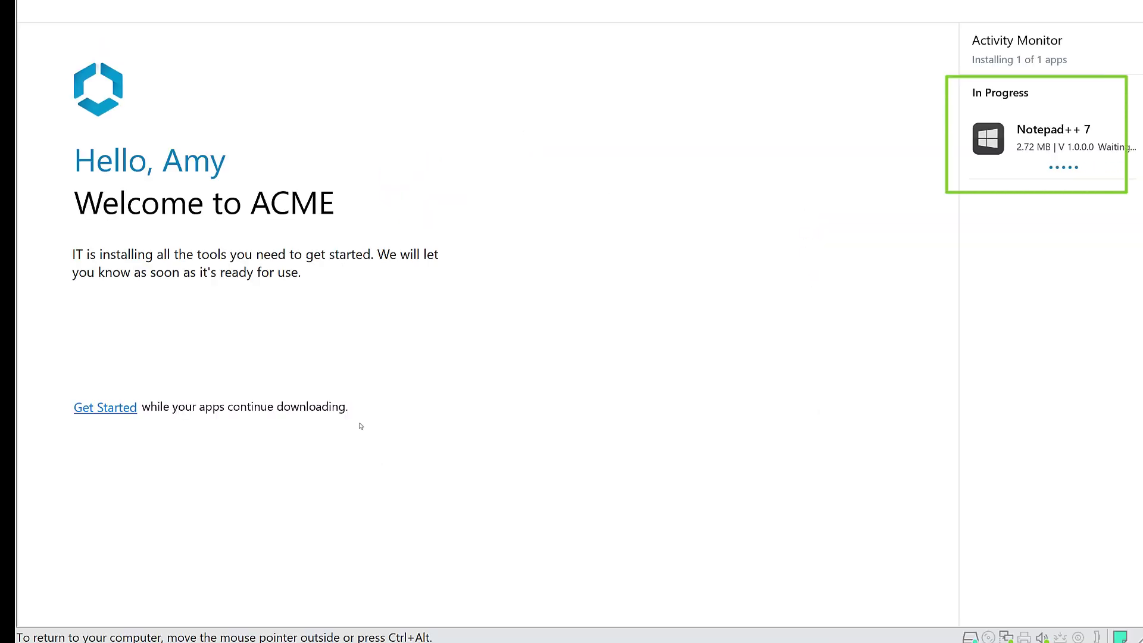
Step: Get past the Welcome to ACME page and view the Apps catalog with Notepad++ 7 and Salesforce
{"action": "left_click", "coordinate": [105, 407]}
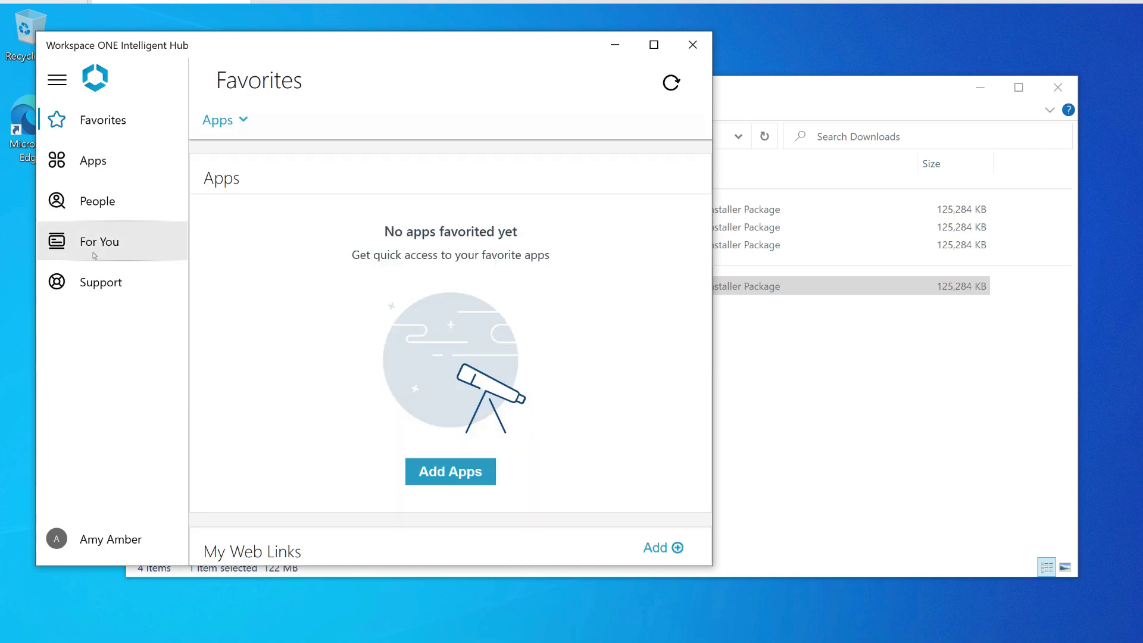
{"action": "left_click", "coordinate": [89, 167]}
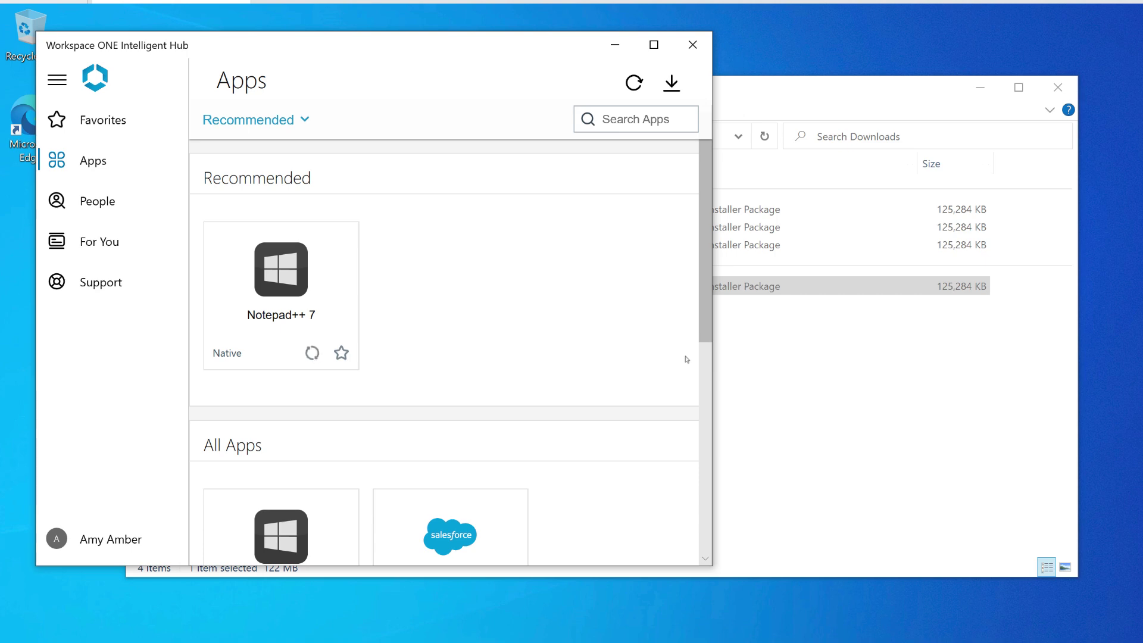
Step: Scroll the Hub catalog down to All Apps to reach the Salesforce app
{"action": "scroll", "coordinate": [693, 345], "scroll_direction": "down", "scroll_amount": 3}
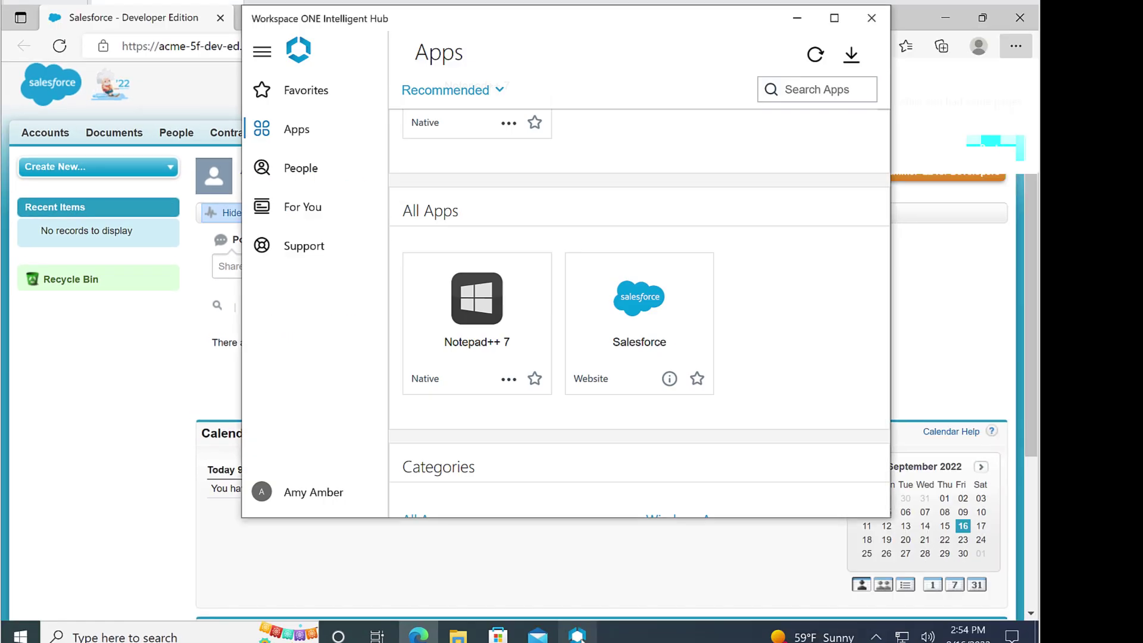
Step: In Hub Support, open the Windows desktop's card and confirm it is enrolled and compliant
{"action": "left_click", "coordinate": [305, 246]}
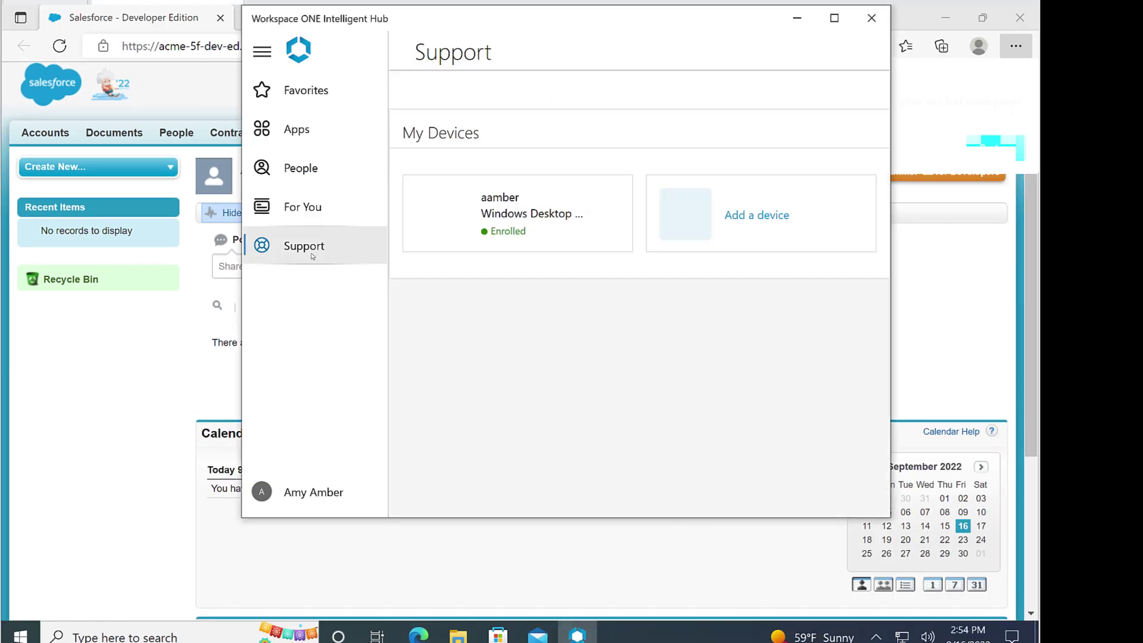
{"action": "left_click", "coordinate": [524, 206]}
{"action": "scroll", "coordinate": [886, 499], "scroll_direction": "down", "scroll_amount": 2}
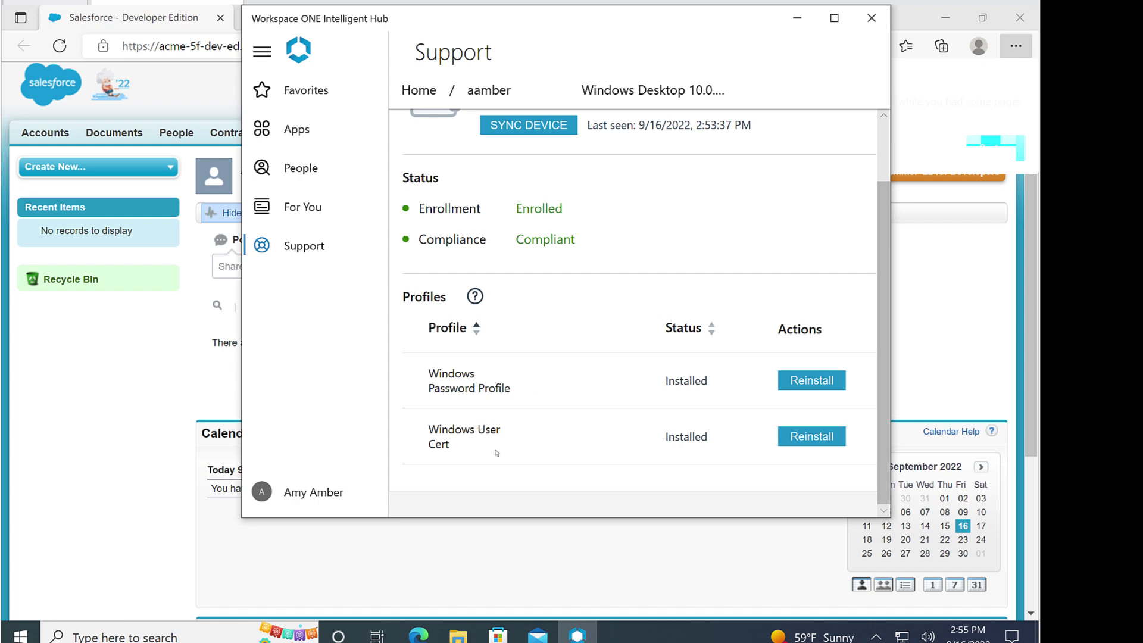
{"action": "scroll", "coordinate": [875, 409], "scroll_direction": "up", "scroll_amount": 2}
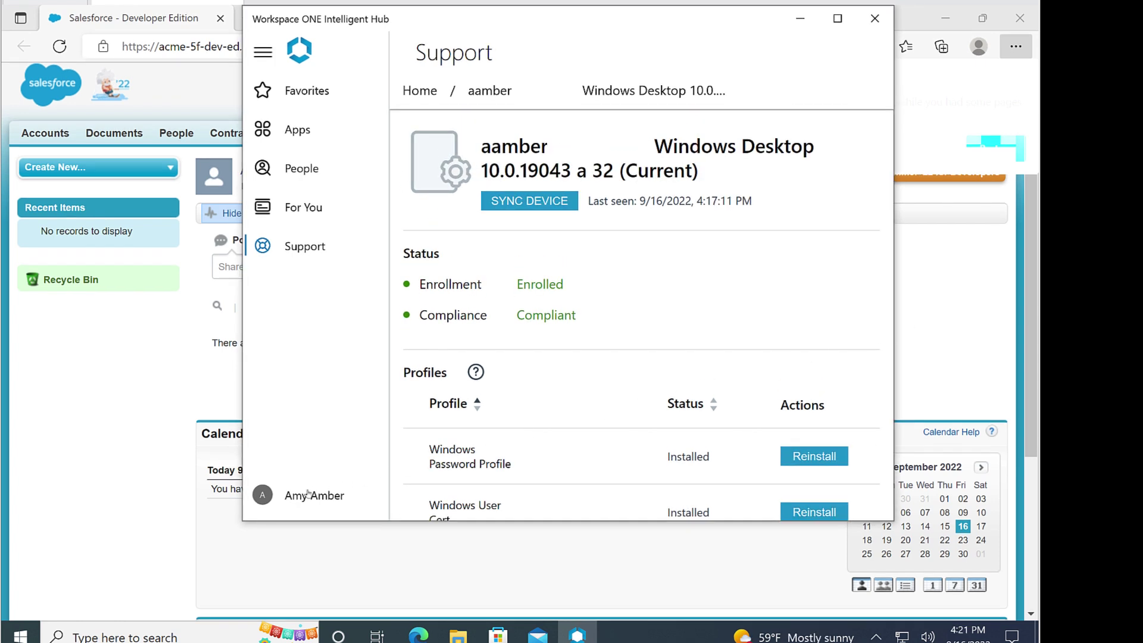
Step: Open the Hub Status report from the account page and scroll to its log folder location
{"action": "left_click", "coordinate": [321, 497]}
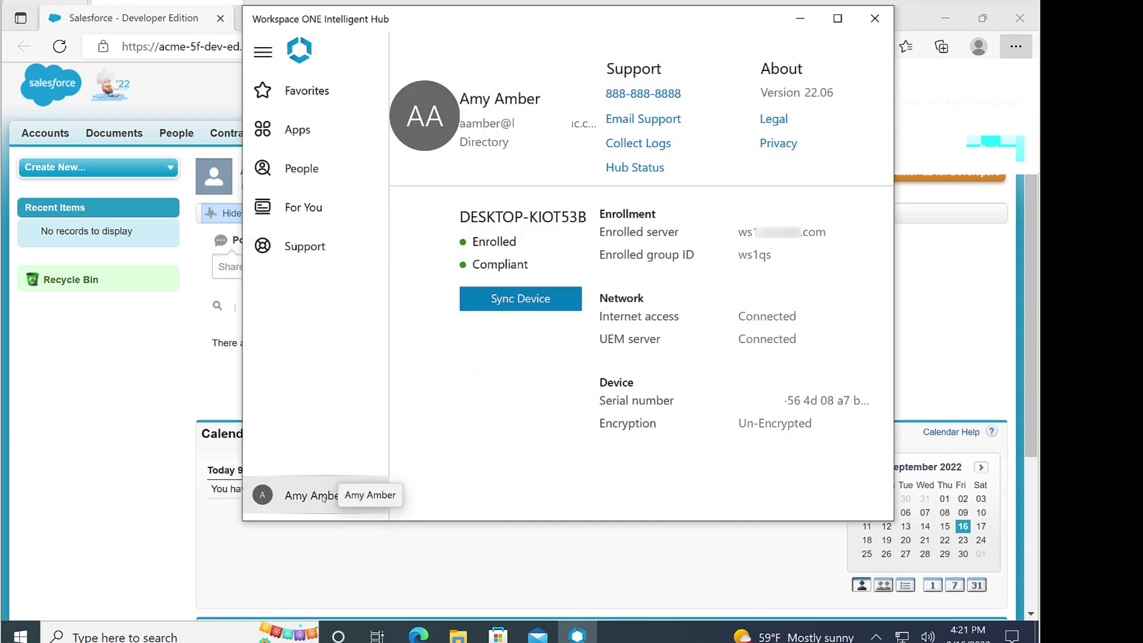
{"action": "left_click", "coordinate": [647, 169]}
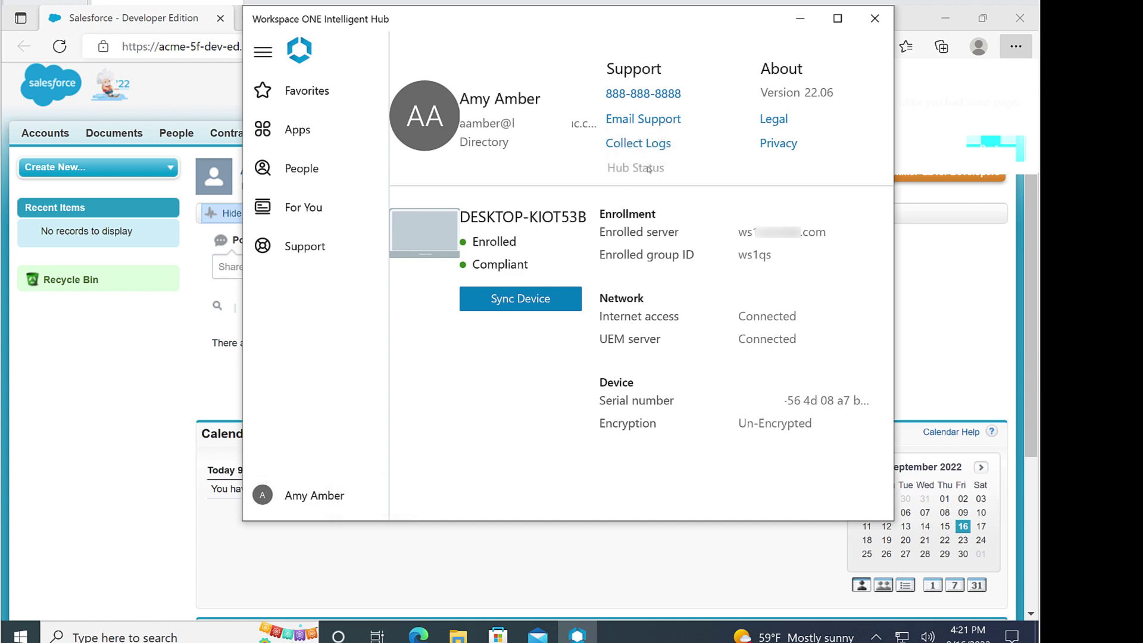
{"action": "left_click", "coordinate": [263, 51]}
{"action": "mouse_move", "coordinate": [872, 153]}
{"action": "left_mouse_down"}
{"action": "mouse_move", "coordinate": [879, 384]}
{"action": "mouse_move", "coordinate": [894, 445]}
{"action": "left_mouse_up"}
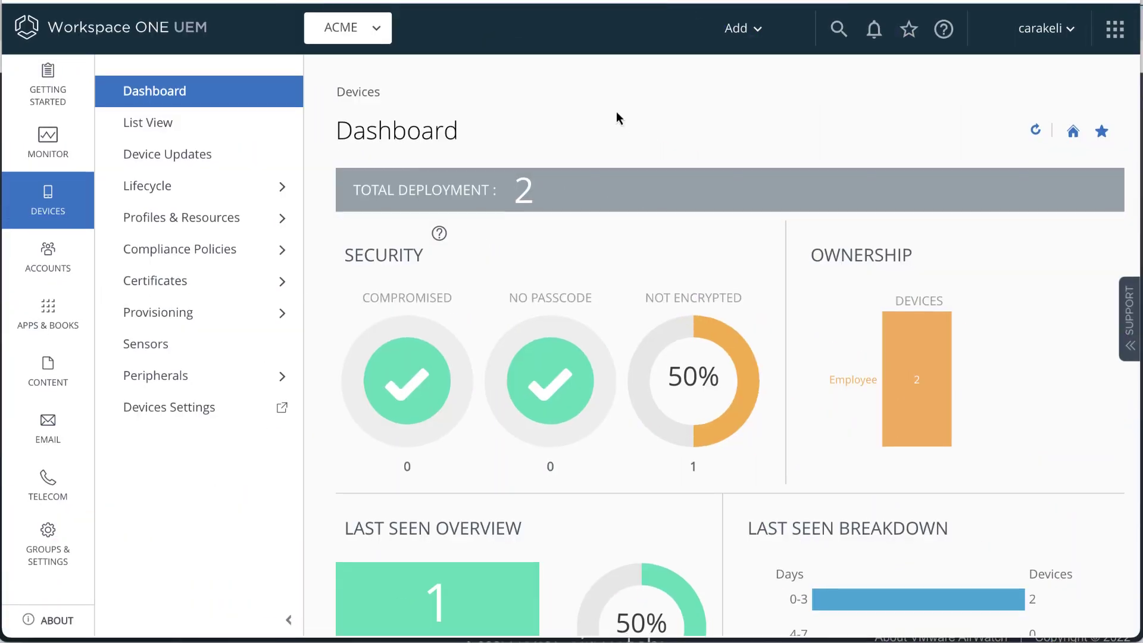
Step: Open Devices List View and check the iPhone and Windows Desktop show Enrolled and Compliant
{"action": "scroll", "coordinate": [790, 150], "scroll_direction": "down", "scroll_amount": 2}
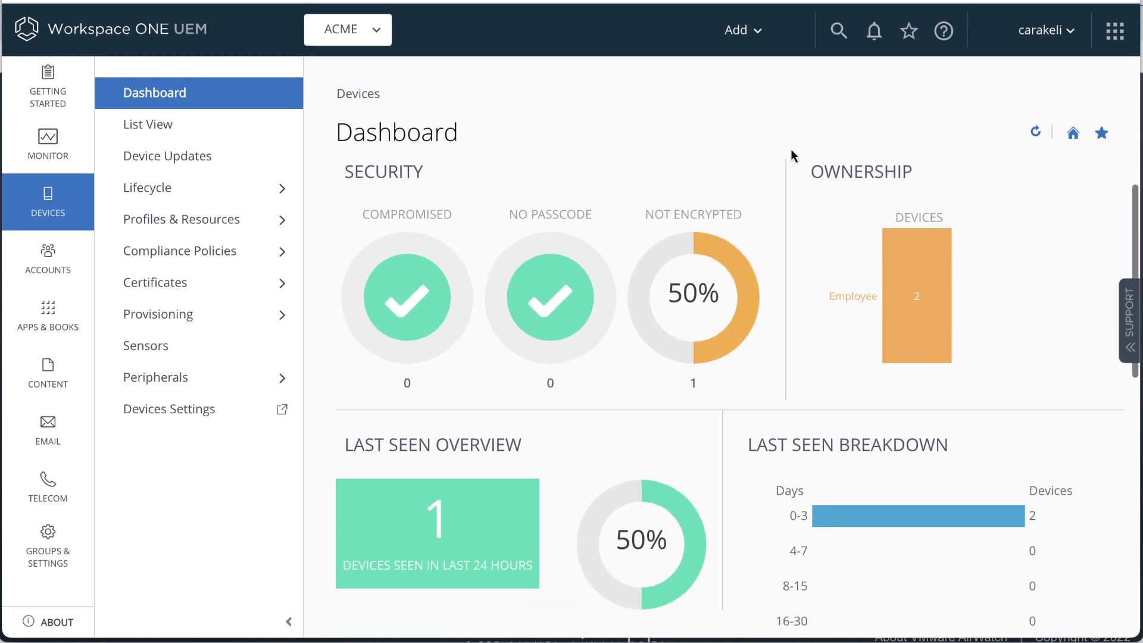
{"action": "scroll", "coordinate": [791, 150], "scroll_direction": "down", "scroll_amount": 2}
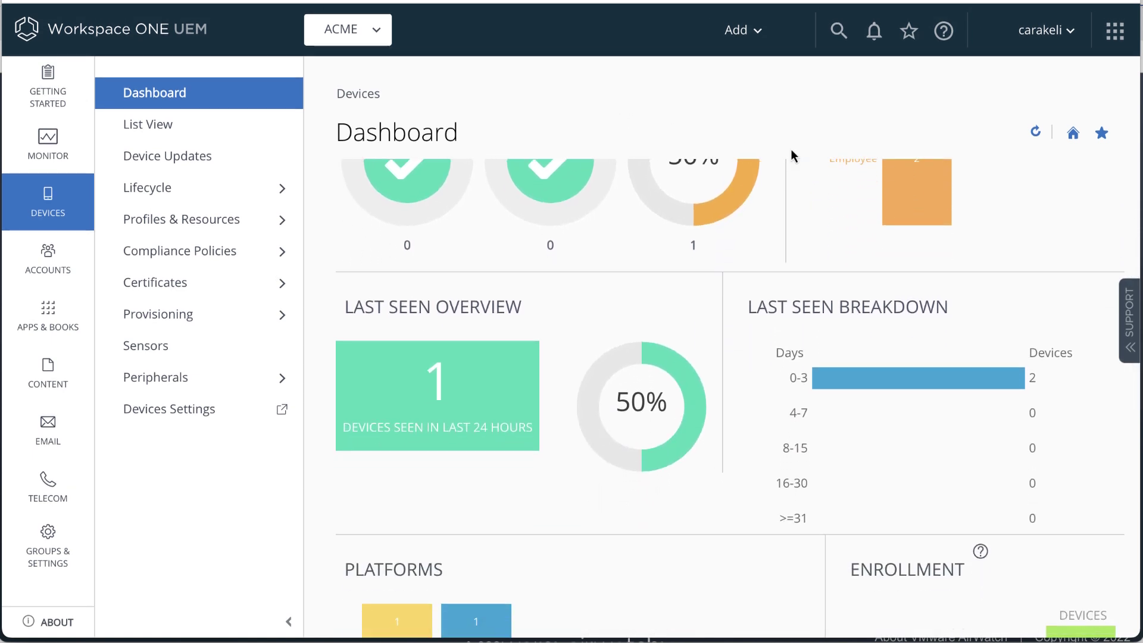
{"action": "scroll", "coordinate": [791, 150], "scroll_direction": "down", "scroll_amount": 2}
{"action": "scroll", "coordinate": [790, 149], "scroll_direction": "down", "scroll_amount": 2}
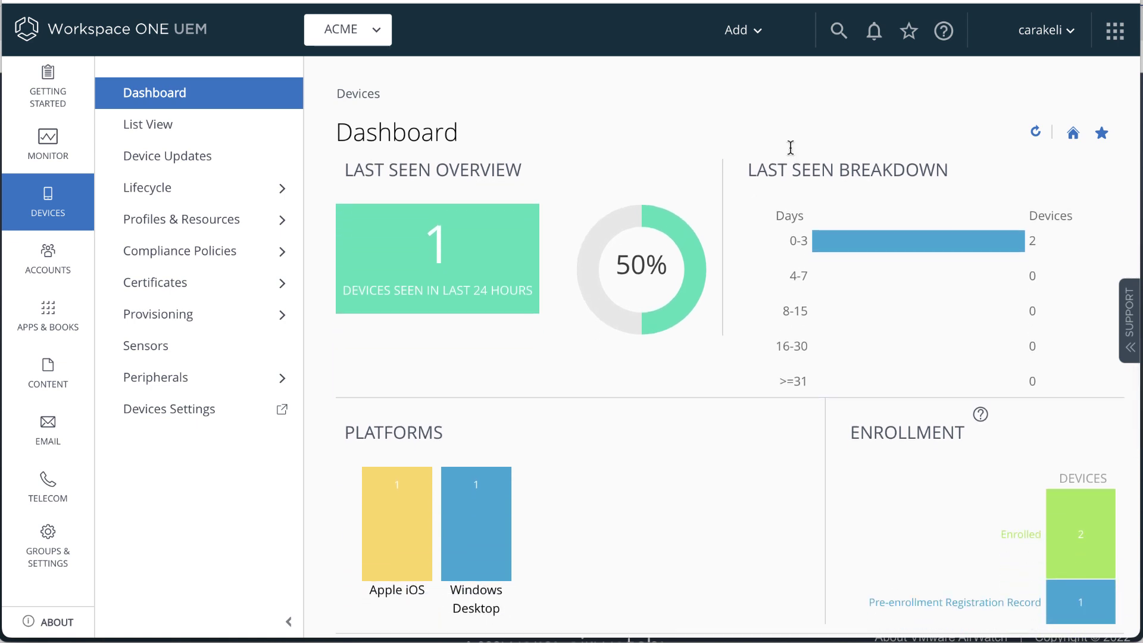
{"action": "scroll", "coordinate": [791, 148], "scroll_direction": "down", "scroll_amount": 1}
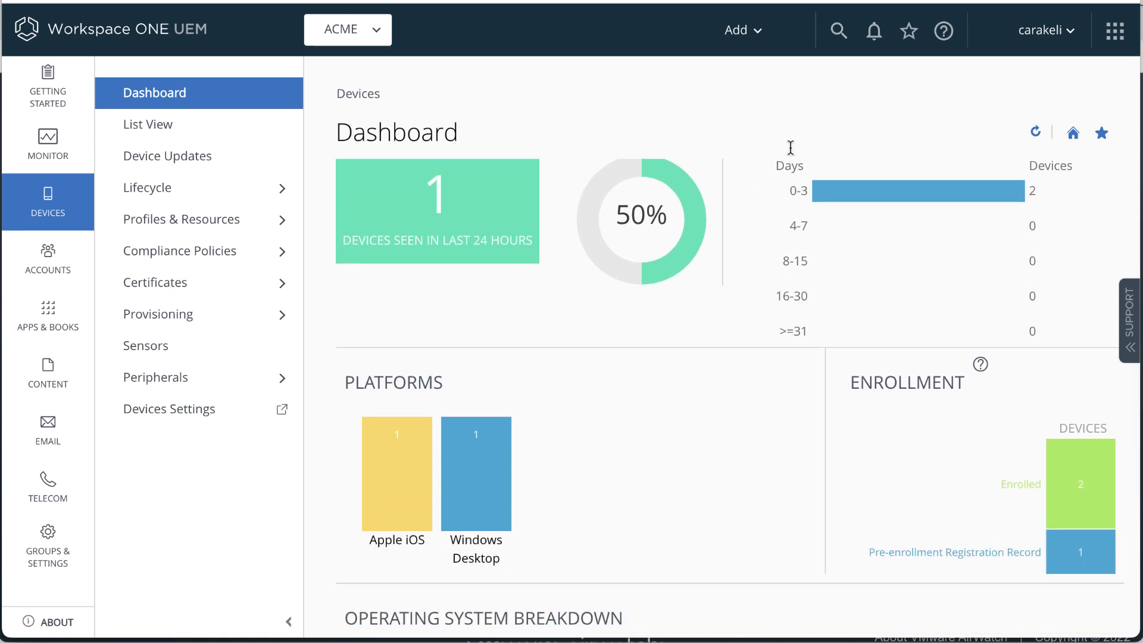
{"action": "left_click", "coordinate": [181, 126]}
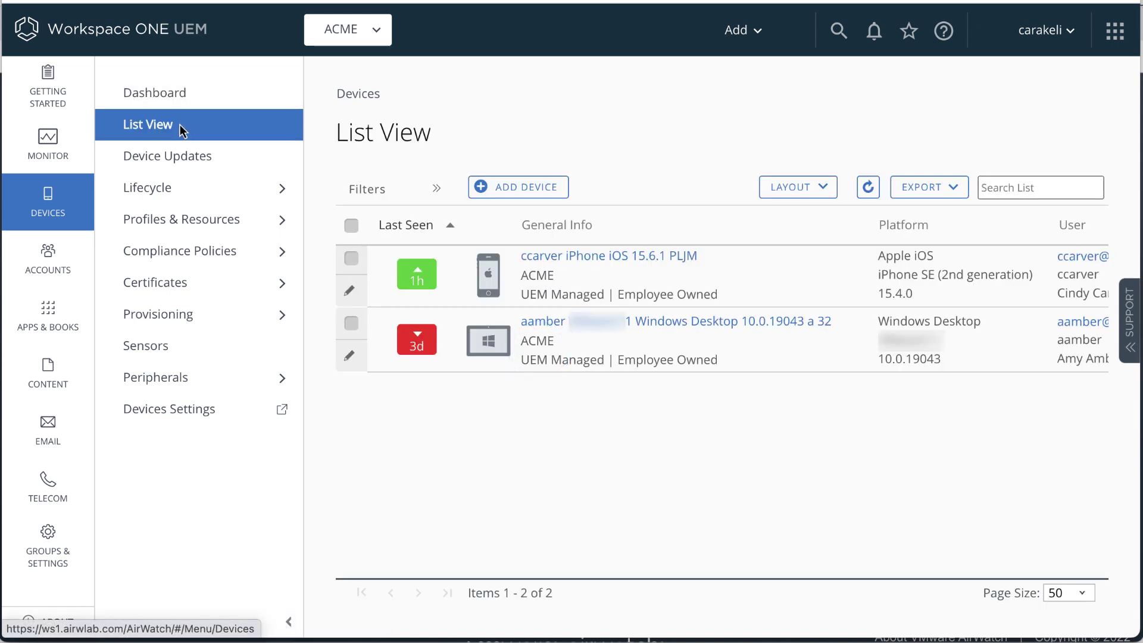
{"action": "scroll", "coordinate": [758, 453], "scroll_direction": "right", "scroll_amount": 10}
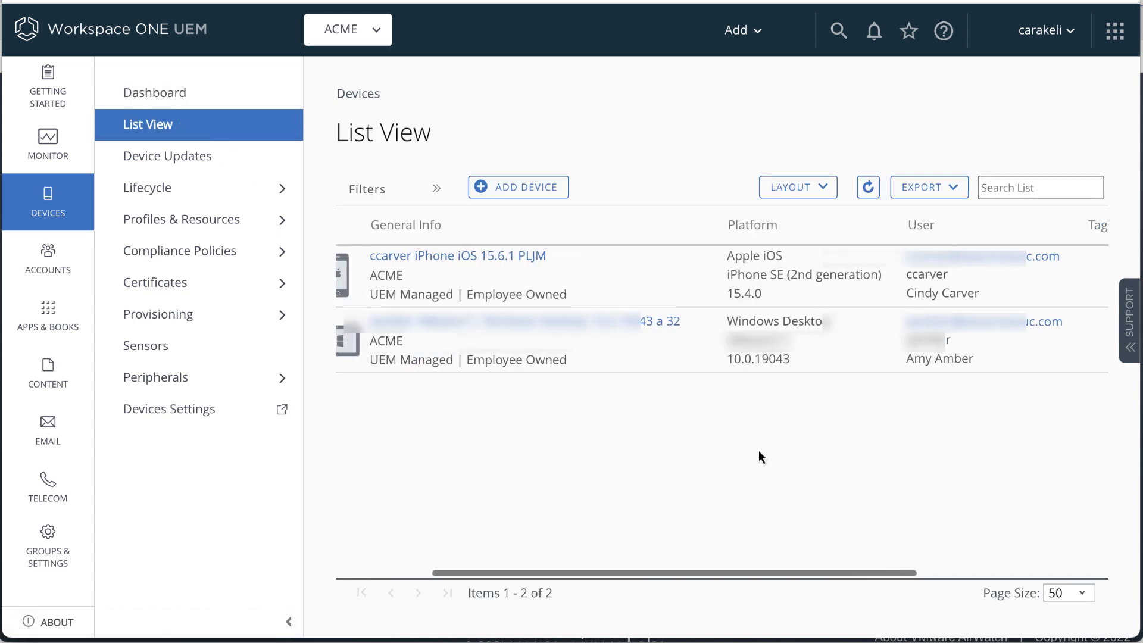
{"action": "scroll", "coordinate": [759, 456], "scroll_direction": "right", "scroll_amount": 3}
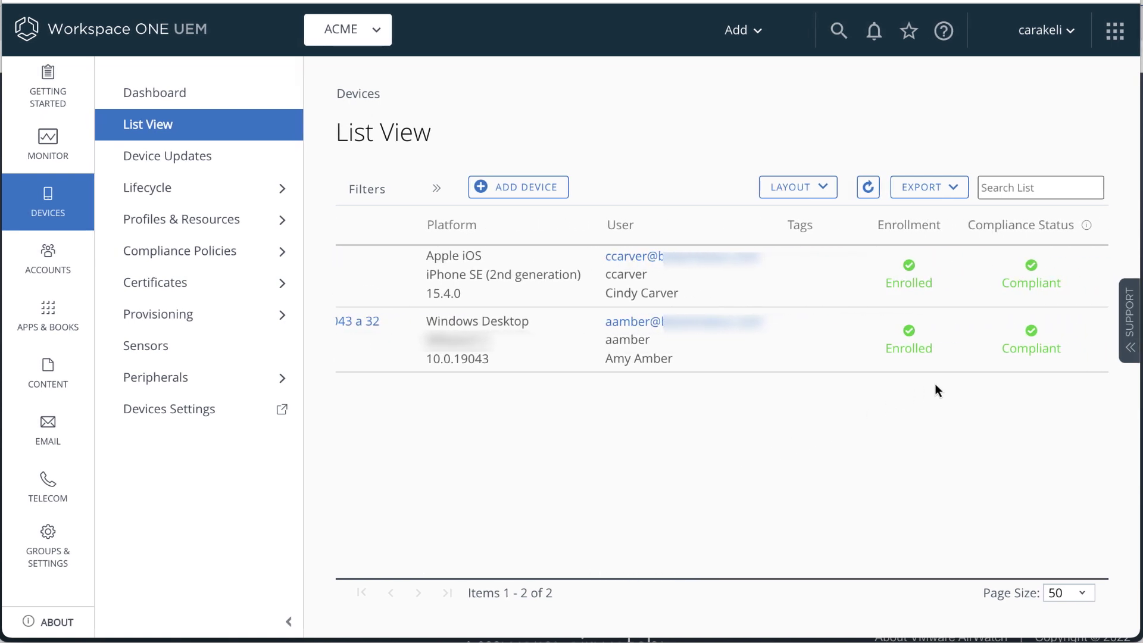
{"action": "scroll", "coordinate": [936, 386], "scroll_direction": "left", "scroll_amount": 10}
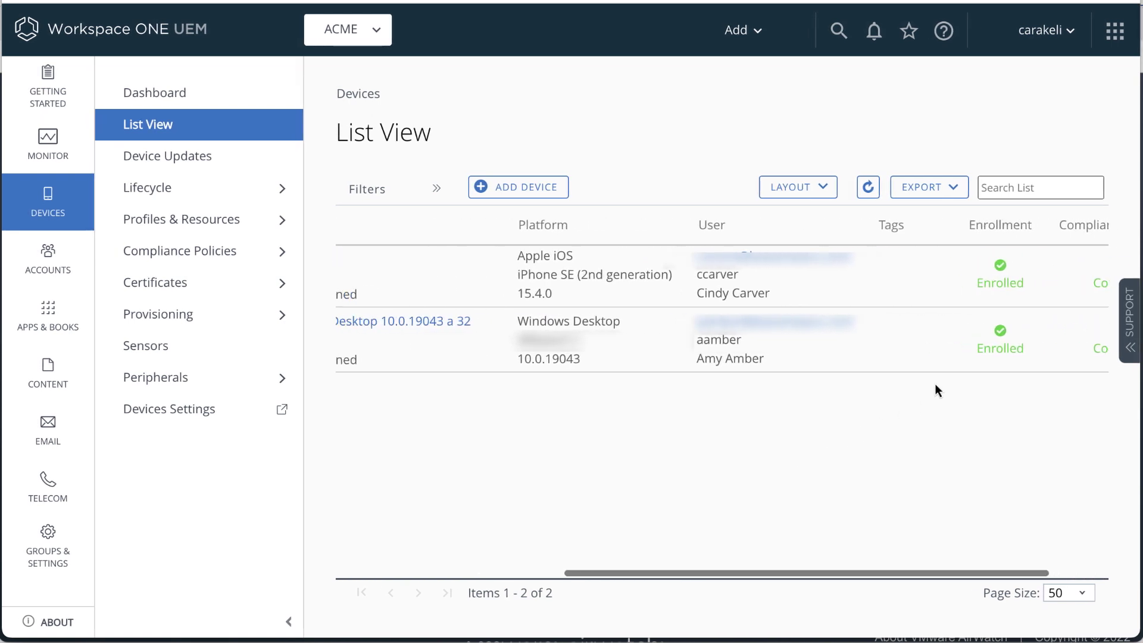
{"action": "scroll", "coordinate": [934, 383], "scroll_direction": "left", "scroll_amount": 3}
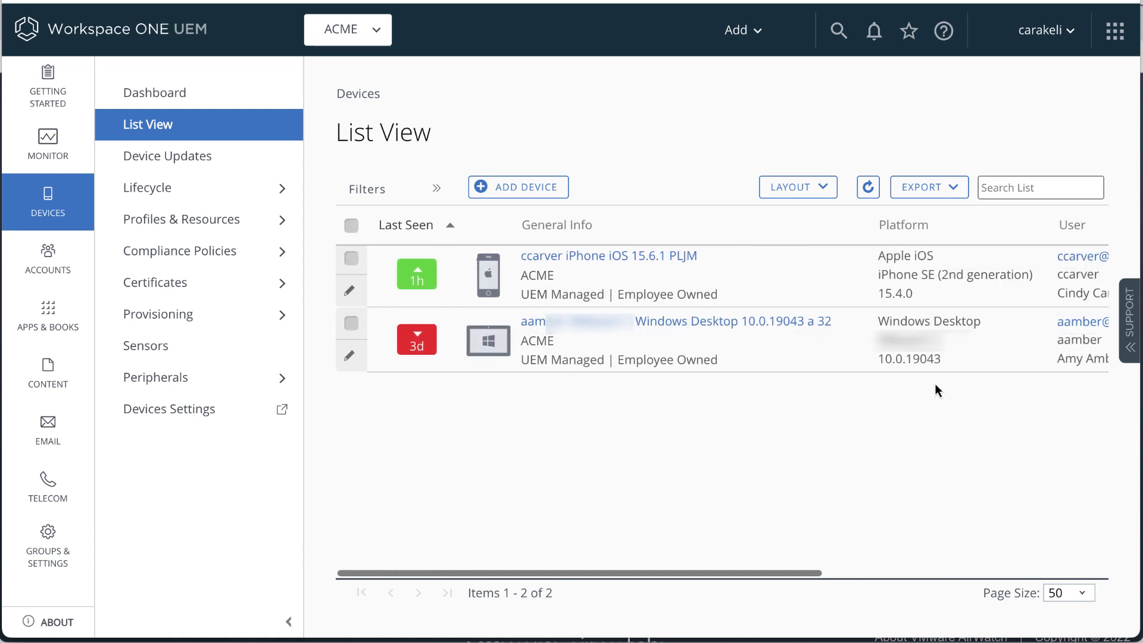
Step: Open the Windows Desktop device's Summary: 0 compliance violations, BitLocker not encrypted, 2/2 profiles and apps
{"action": "left_click", "coordinate": [564, 325]}
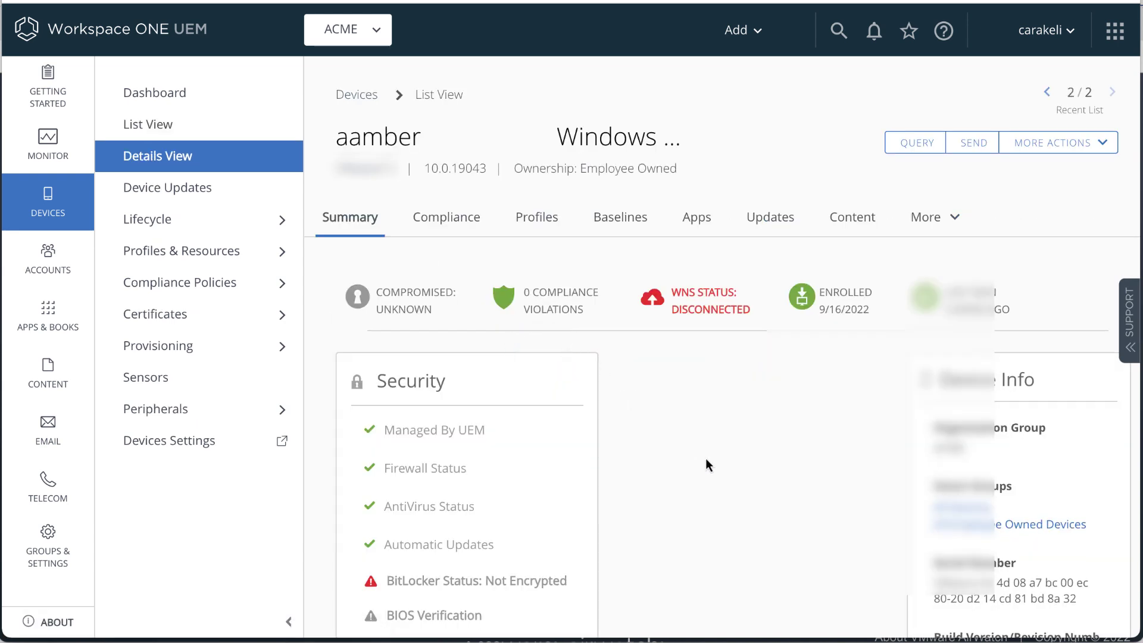
{"action": "scroll", "coordinate": [705, 464], "scroll_direction": "down", "scroll_amount": 3}
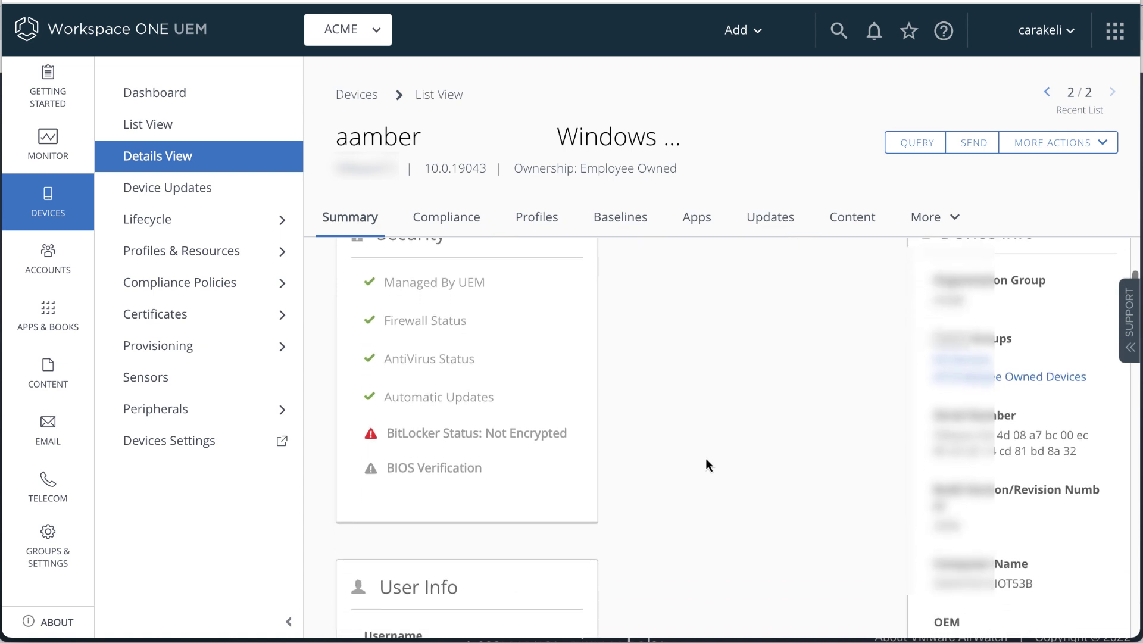
{"action": "scroll", "coordinate": [706, 460], "scroll_direction": "down", "scroll_amount": 5}
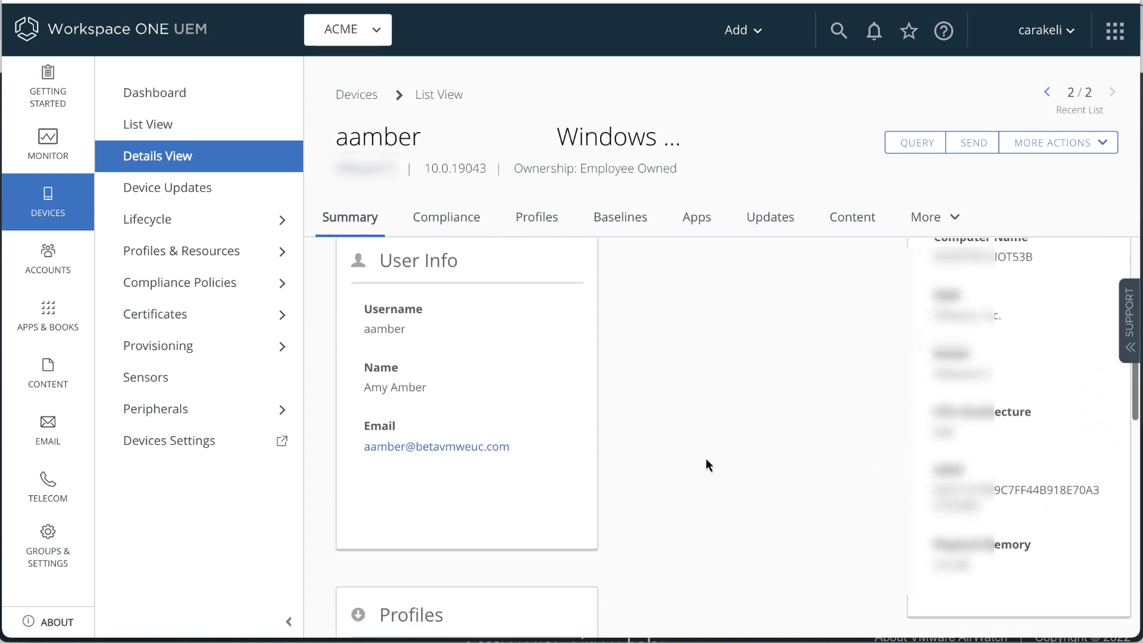
{"action": "scroll", "coordinate": [706, 463], "scroll_direction": "down", "scroll_amount": 5}
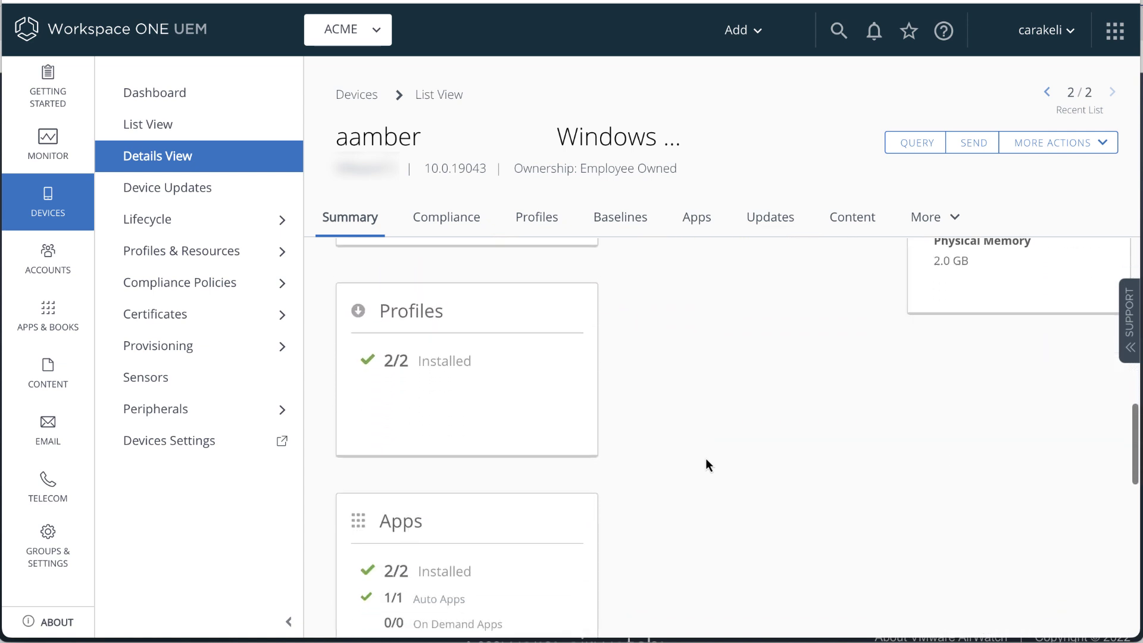
{"action": "scroll", "coordinate": [706, 463], "scroll_direction": "down", "scroll_amount": 5}
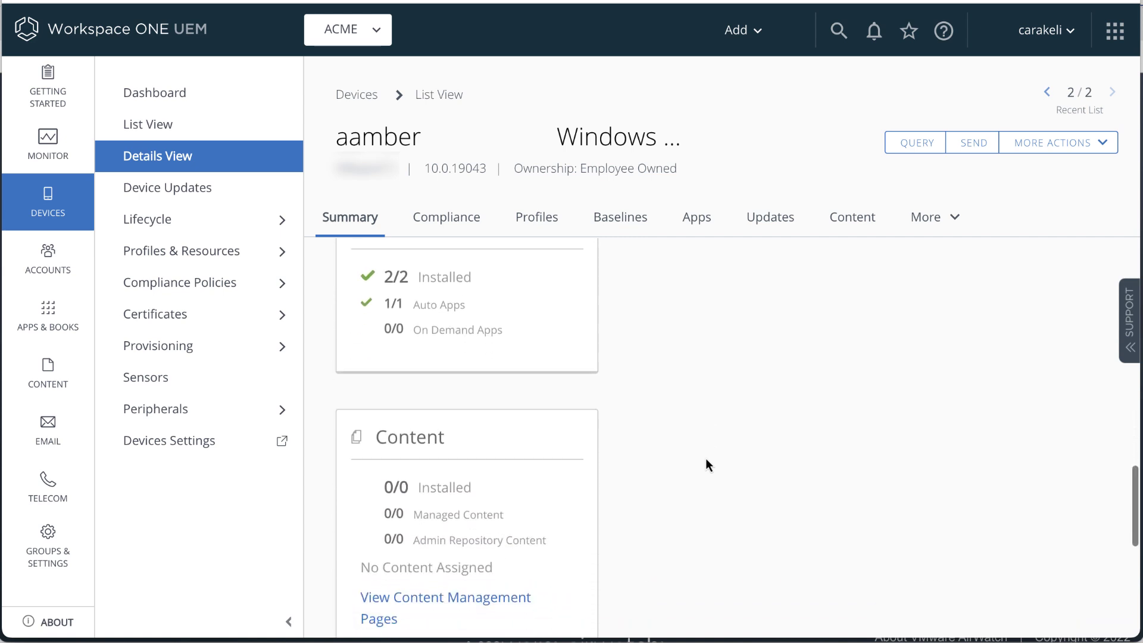
{"action": "scroll", "coordinate": [707, 463], "scroll_direction": "down", "scroll_amount": 4}
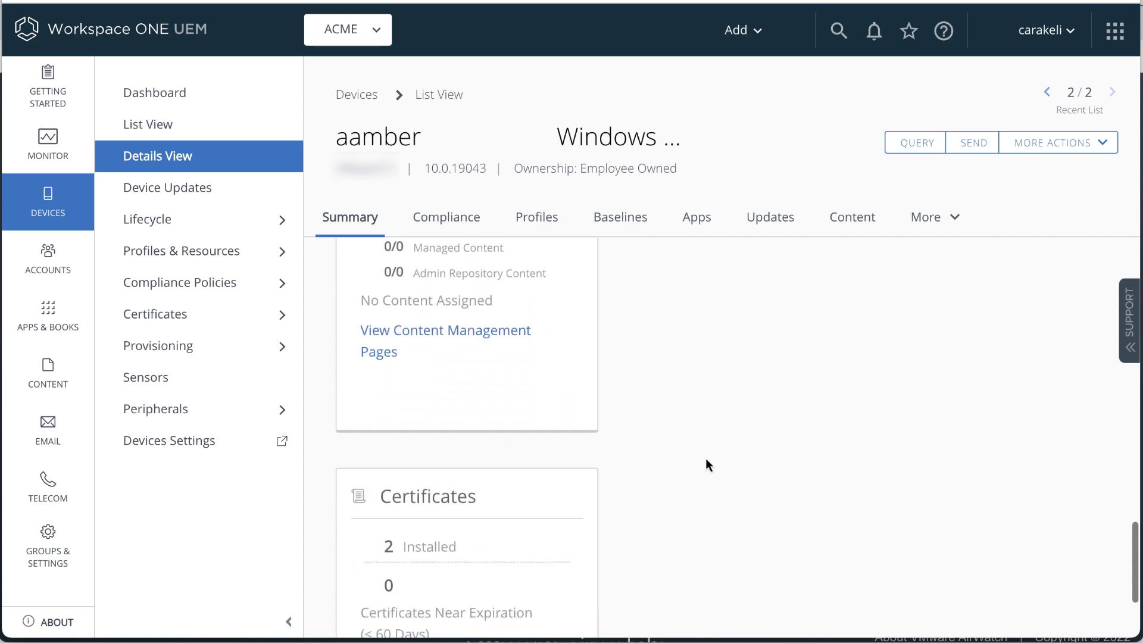
{"action": "scroll", "coordinate": [705, 465], "scroll_direction": "down", "scroll_amount": 2}
{"action": "scroll", "coordinate": [706, 464], "scroll_direction": "up", "scroll_amount": 10}
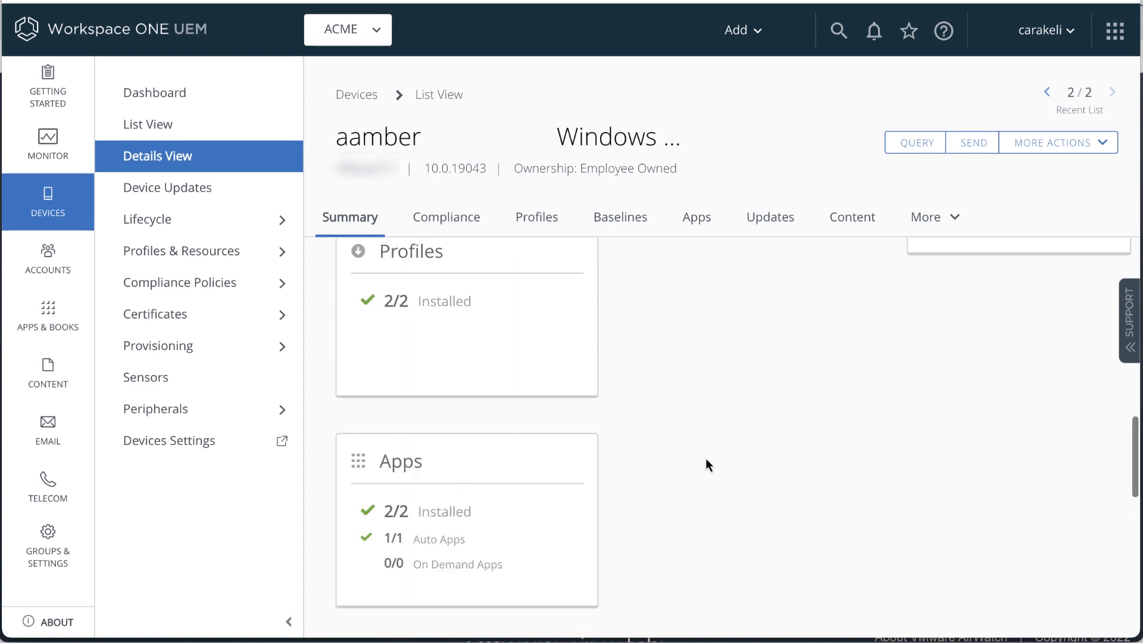
{"action": "scroll", "coordinate": [706, 465], "scroll_direction": "up", "scroll_amount": 5}
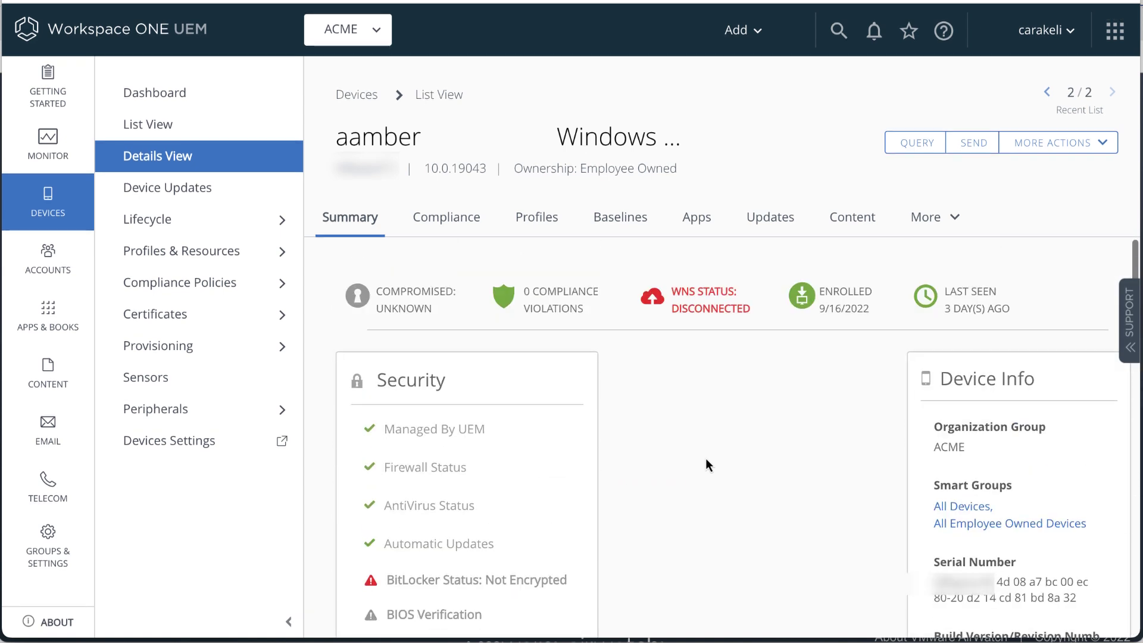
Step: Review the device's compliance policies, installed profiles and assigned baselines
{"action": "left_click", "coordinate": [450, 222]}
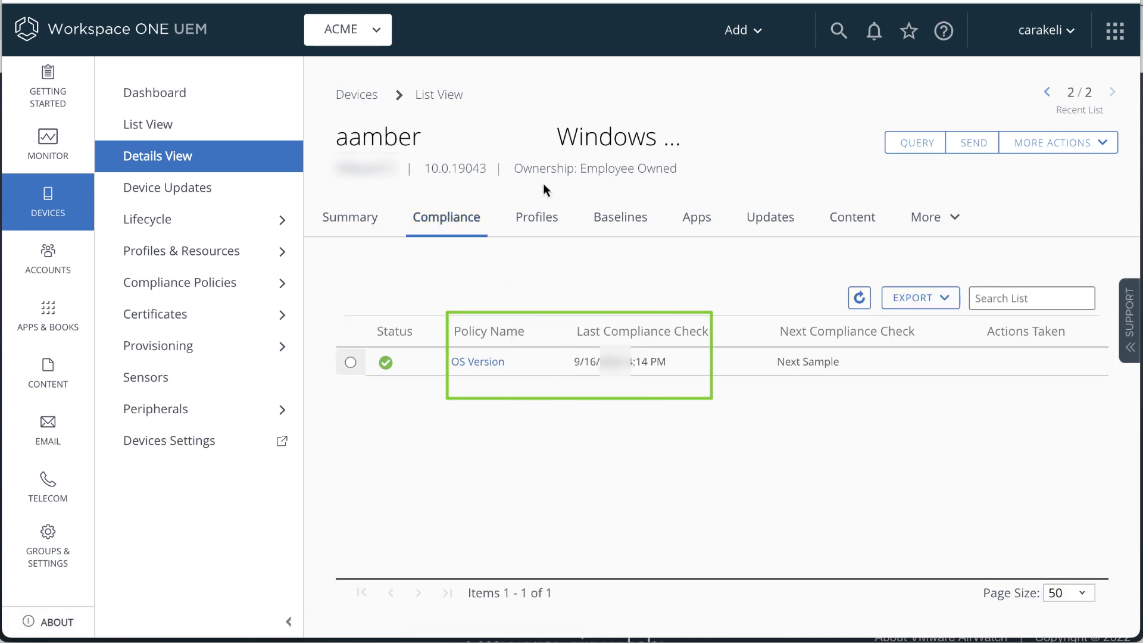
{"action": "left_click", "coordinate": [540, 219]}
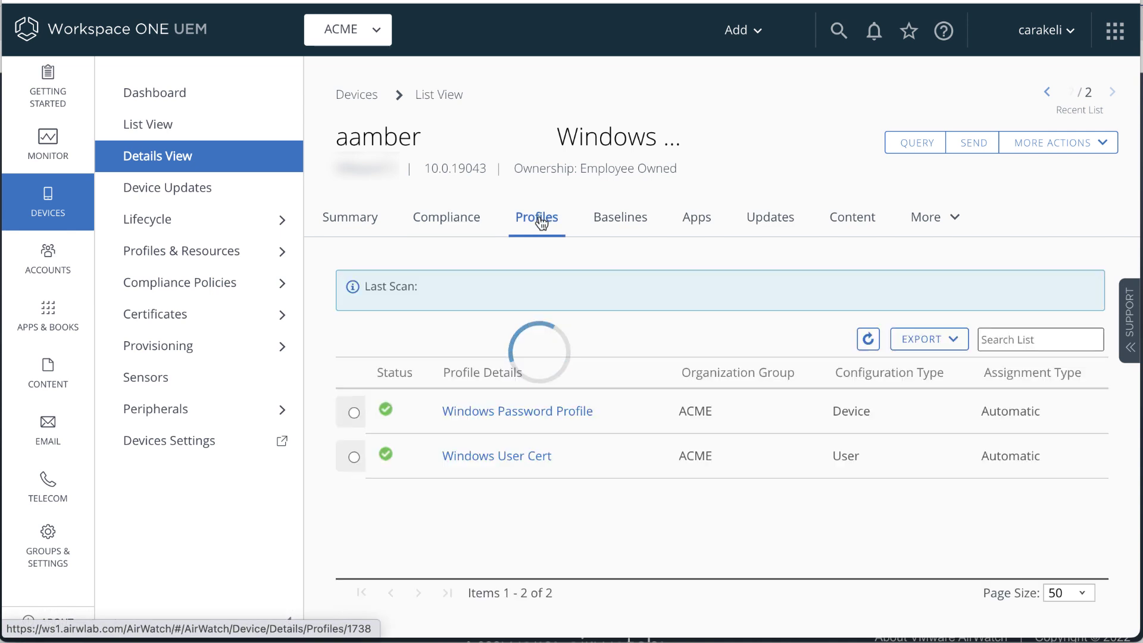
{"action": "left_click", "coordinate": [629, 224]}
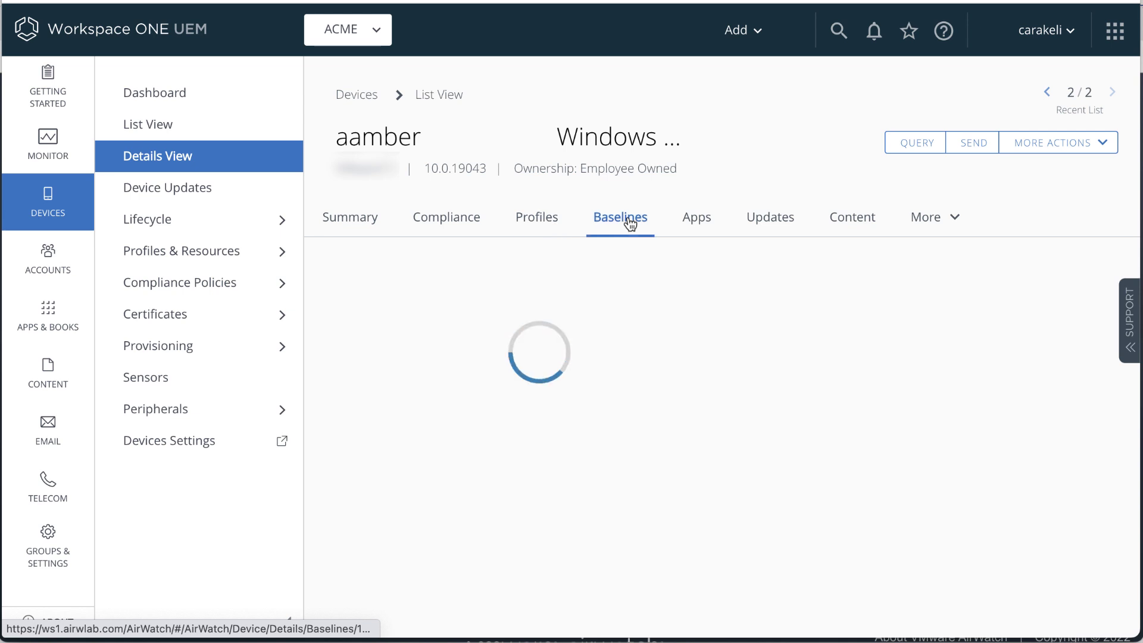
Step: Check the device's apps and its 8 updates, including KB5017308, and reveal the More sections
{"action": "left_click", "coordinate": [701, 222]}
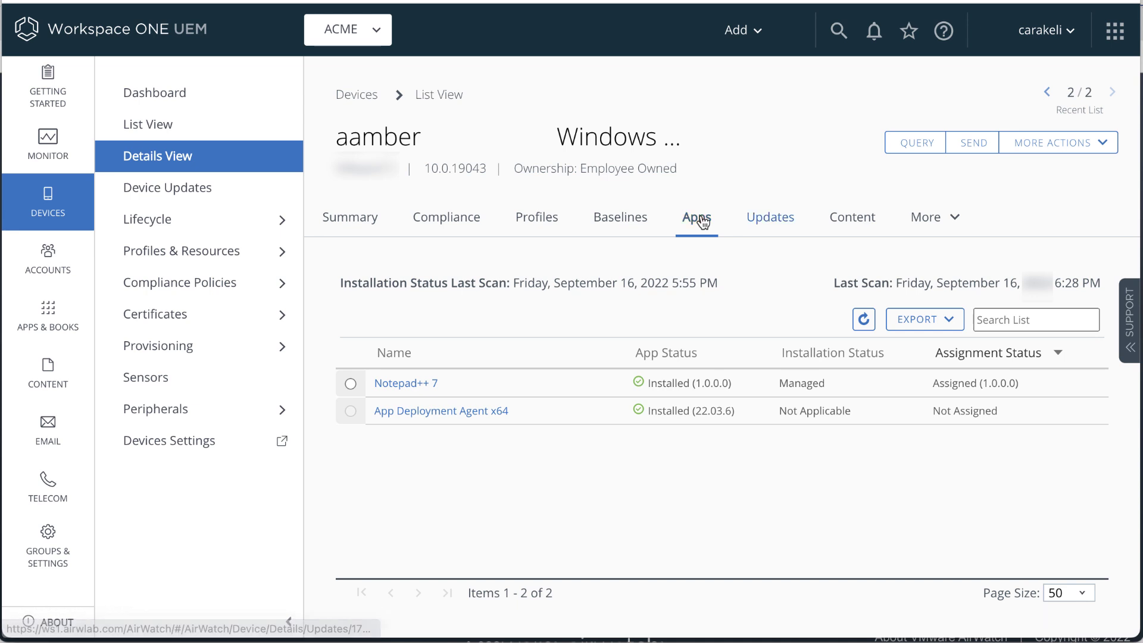
{"action": "left_click", "coordinate": [777, 225]}
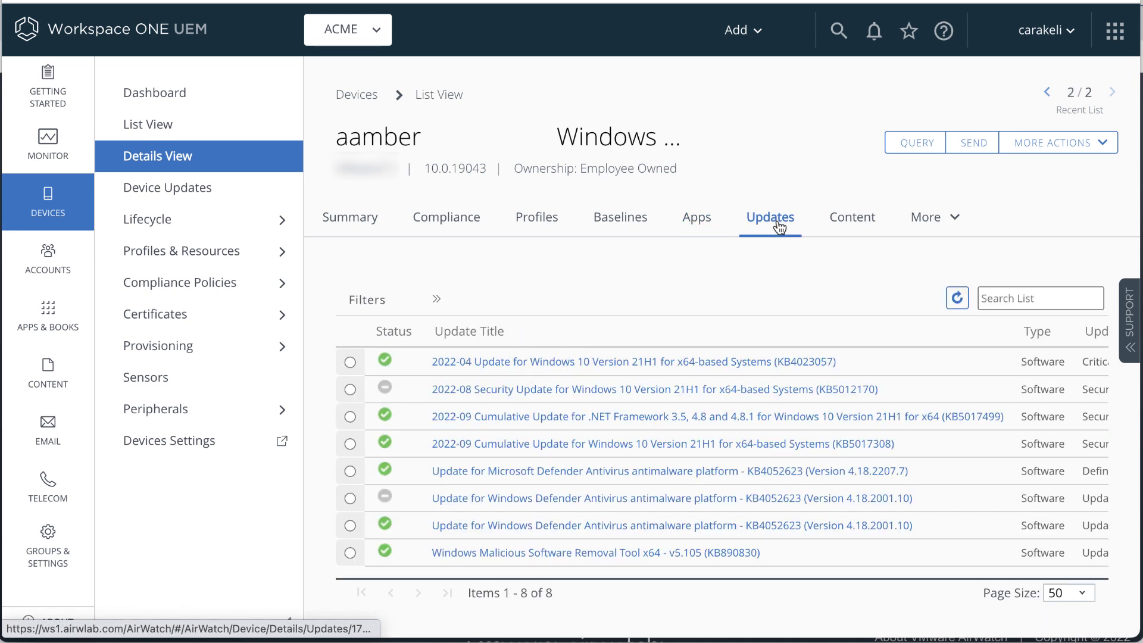
{"action": "left_click", "coordinate": [955, 219]}
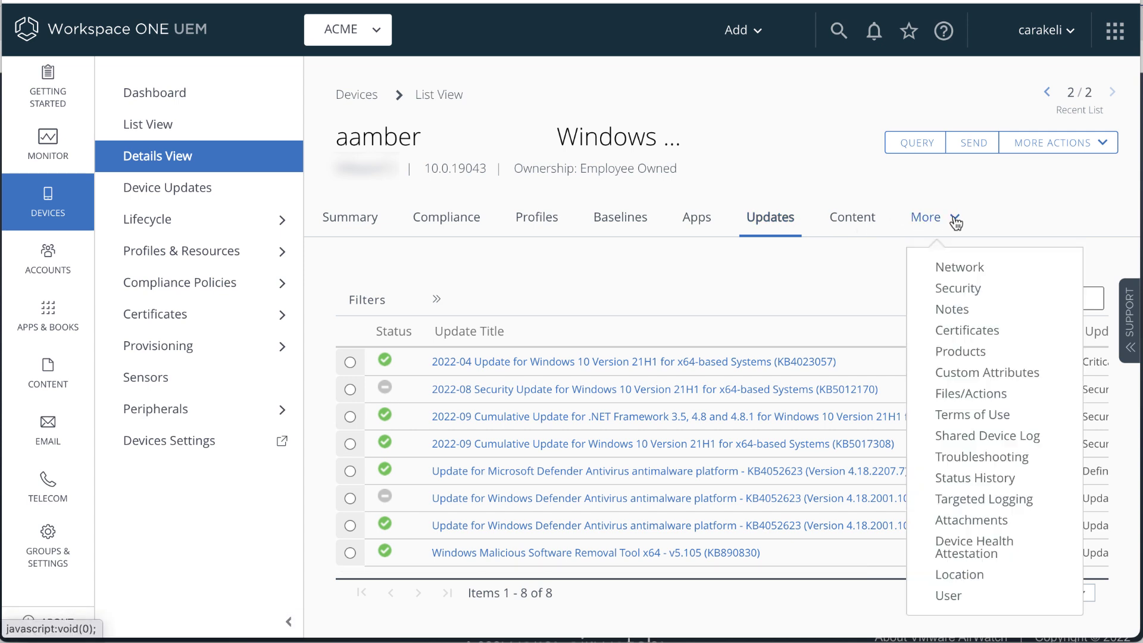